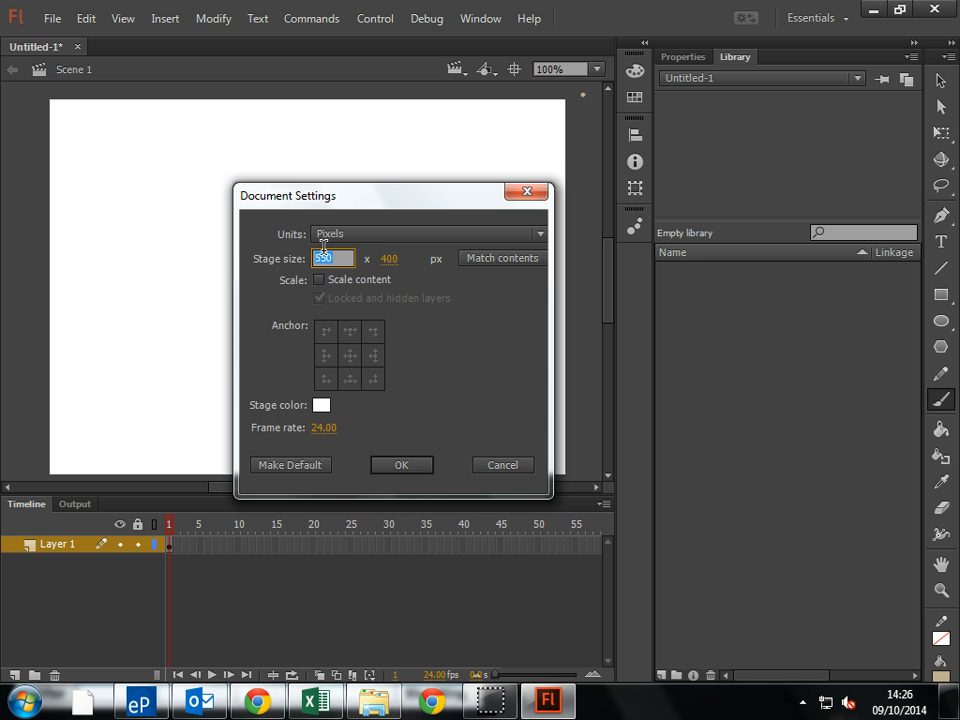
Step: Set the stage size to 300 by 700 pixels
key(Tab)
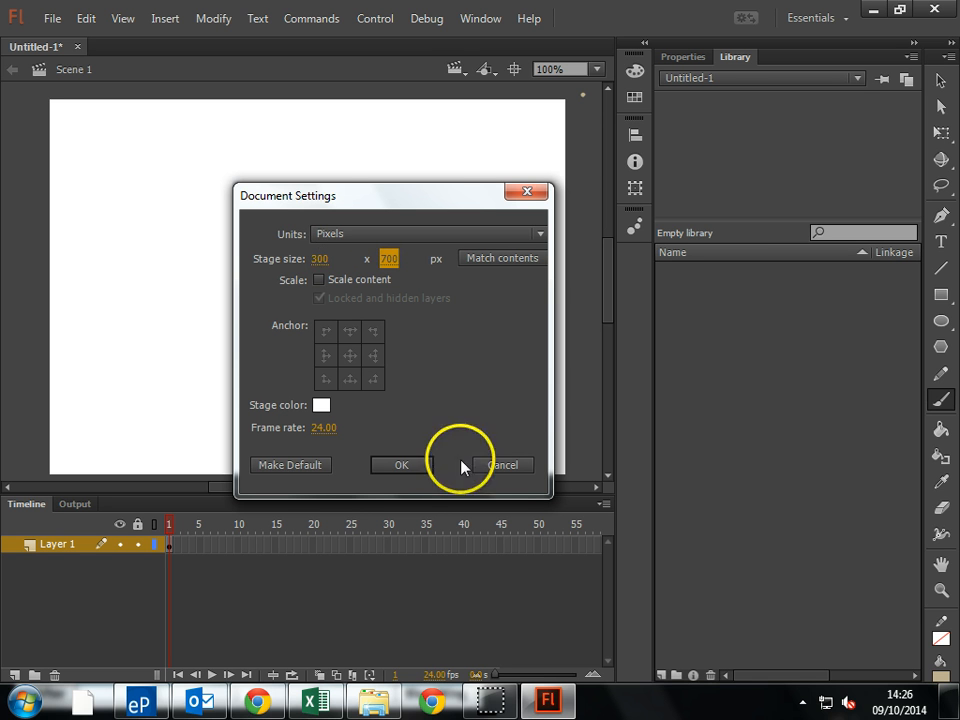
click(401, 464)
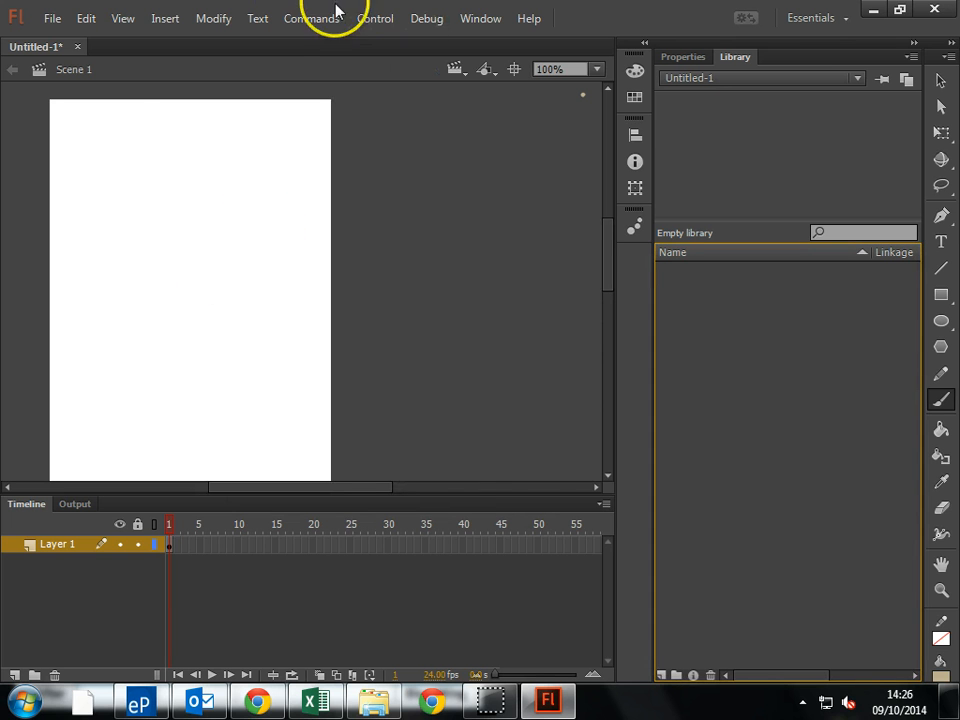
Step: Set the document's stage size to 700 pixels wide by 300 pixels high
click(226, 22)
click(238, 41)
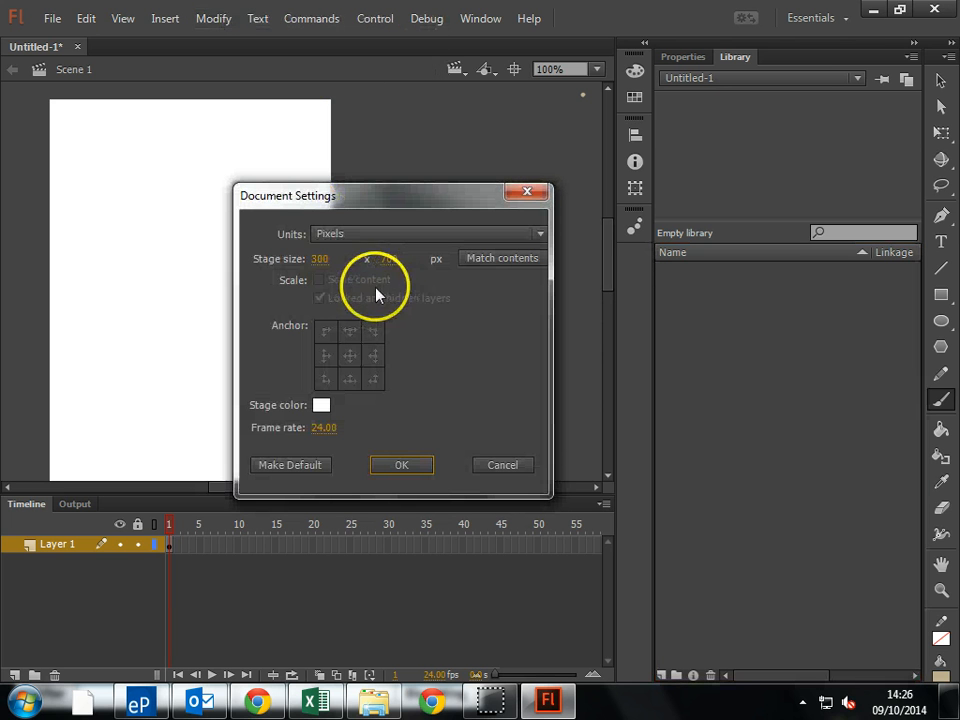
click(320, 258)
key(Tab)
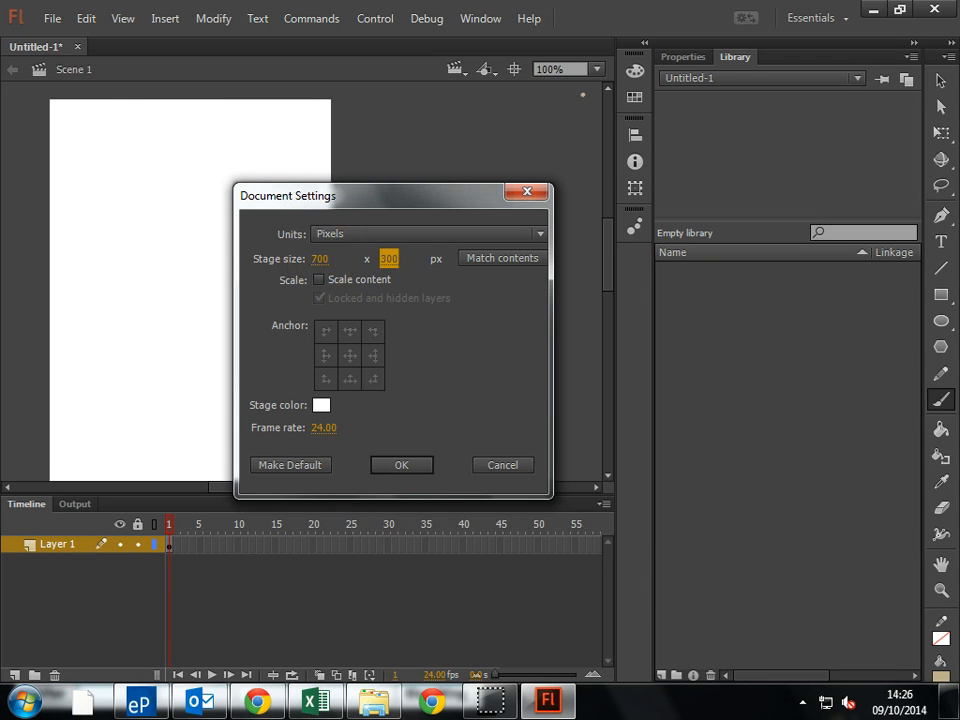
click(401, 464)
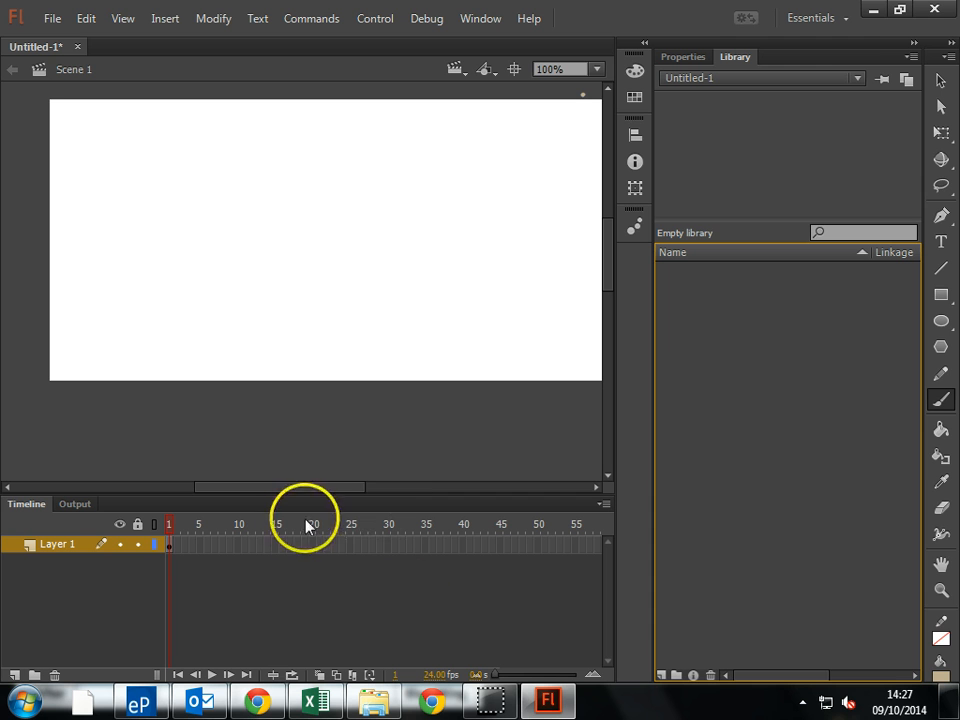
Step: Delete the stray beige brush mark lying just above the stage
drag(279, 488, 296, 497)
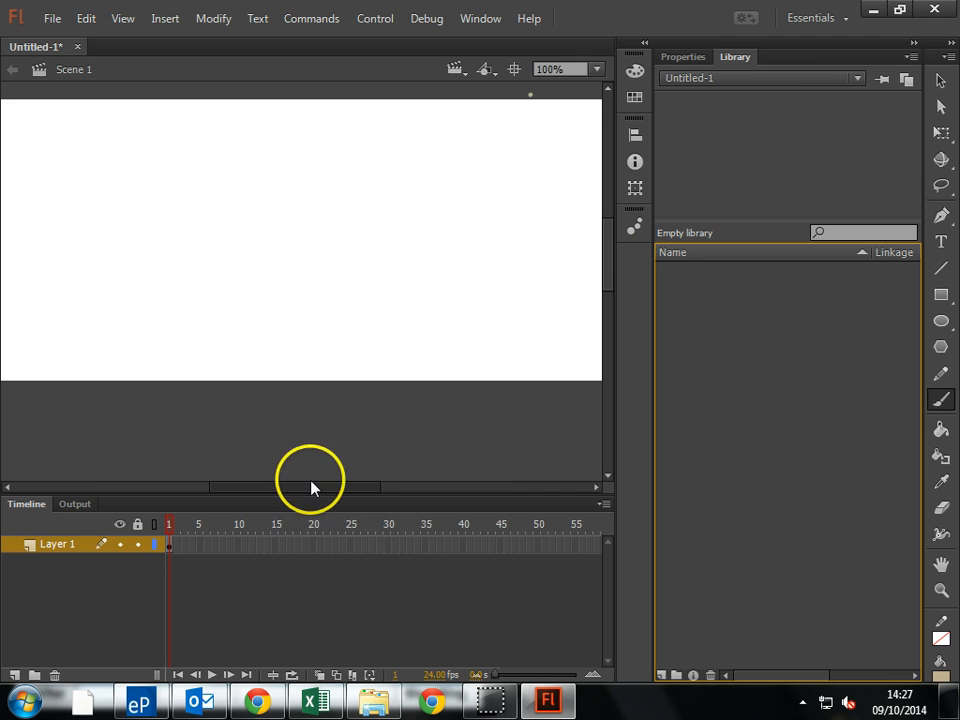
click(598, 72)
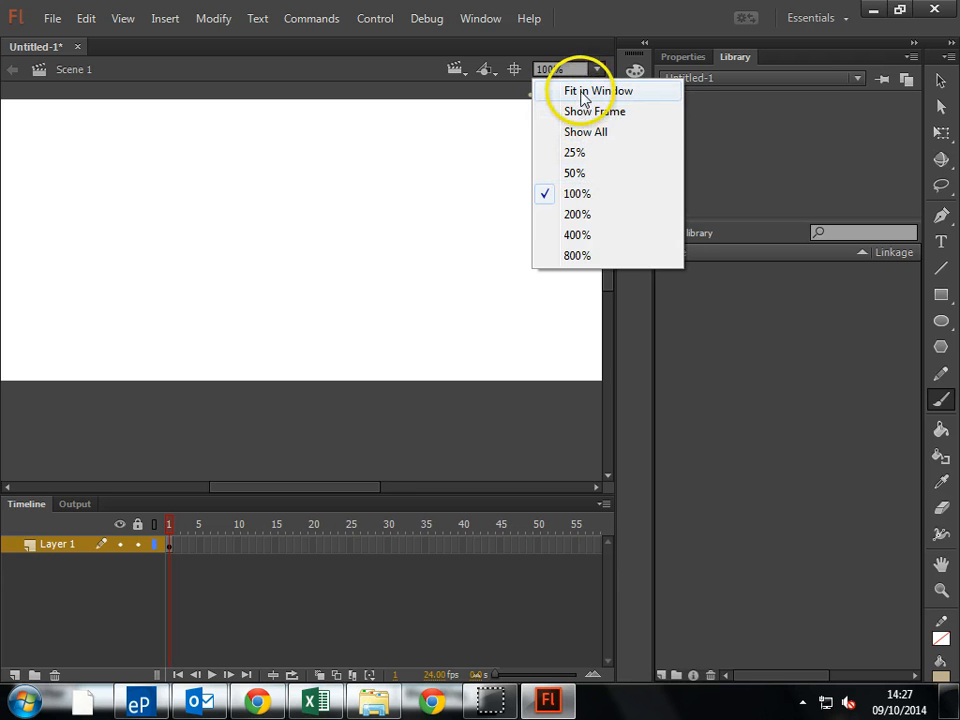
click(584, 133)
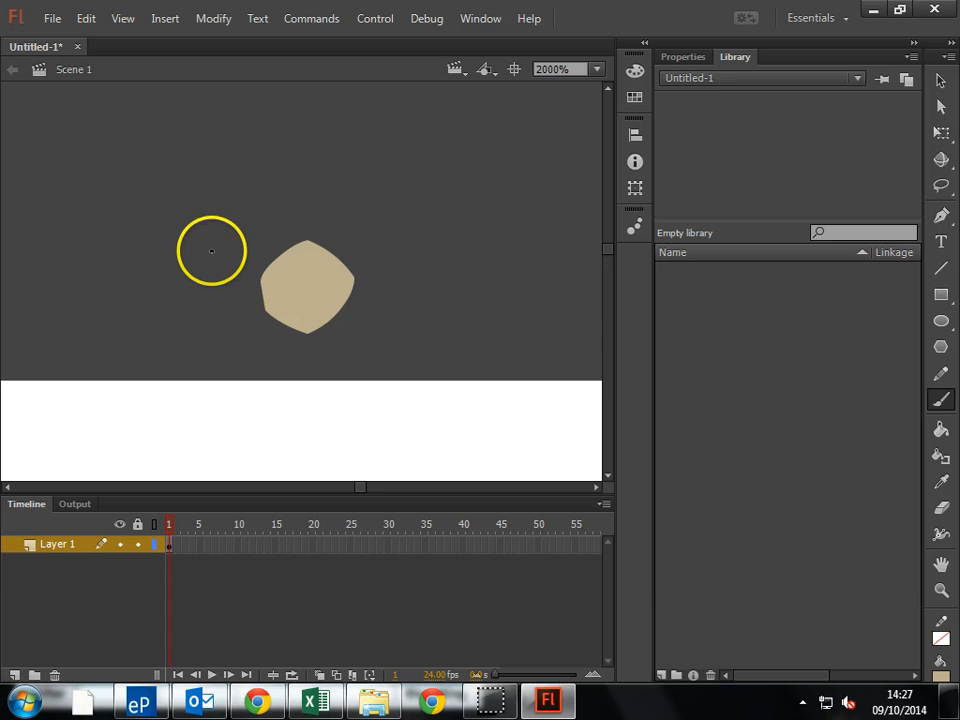
click(940, 81)
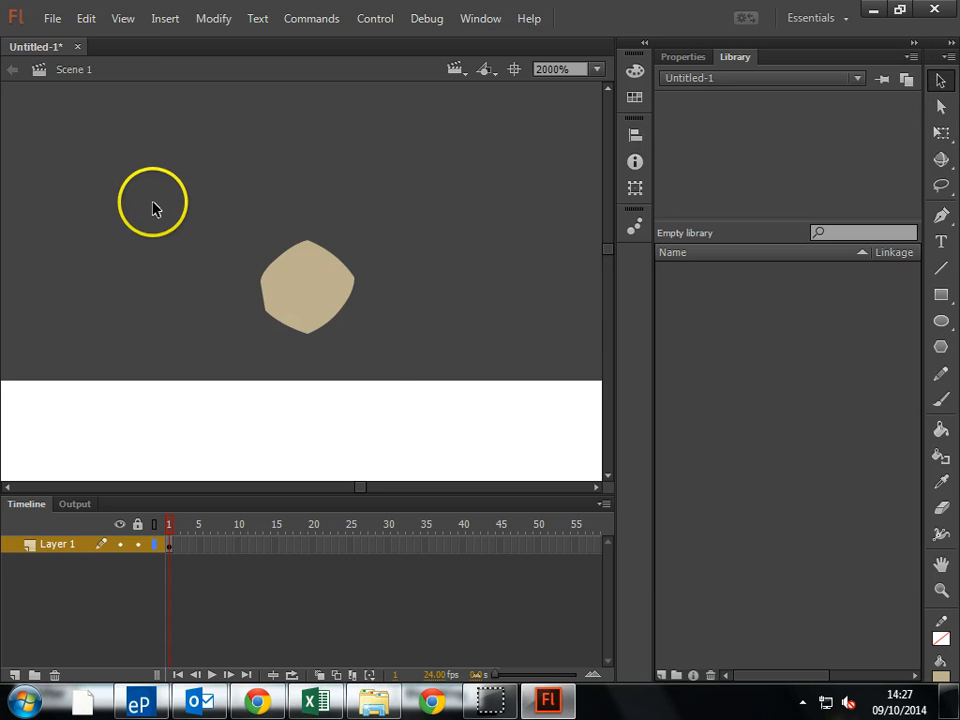
drag(407, 349, 154, 195)
key(Delete)
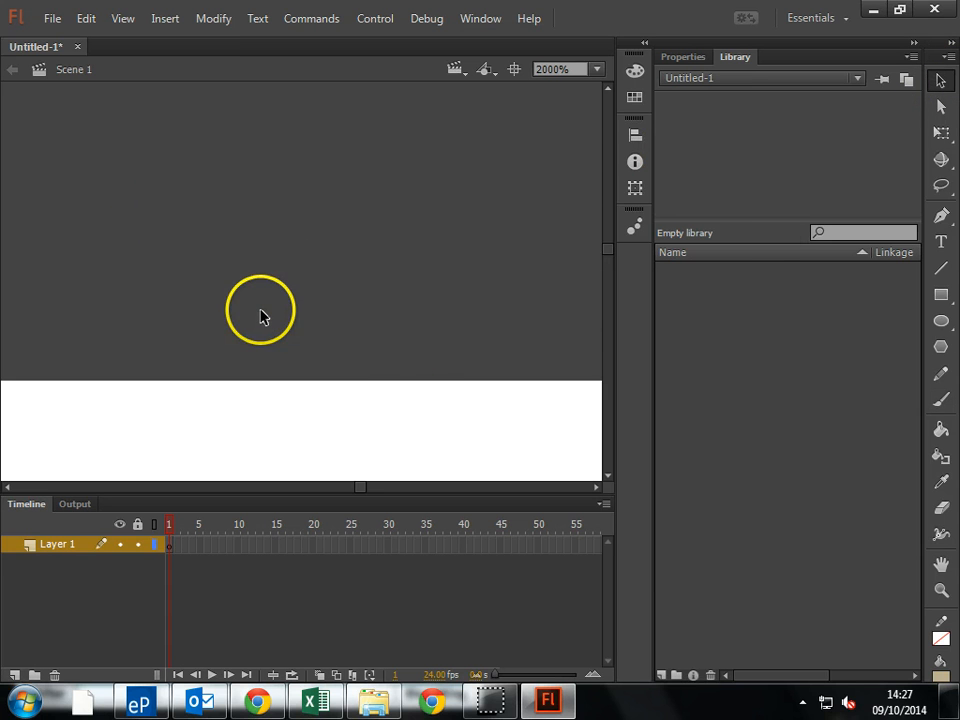
Step: Rename Layer 1 as background and add a new layer above it
scroll(580, 195, down, 4)
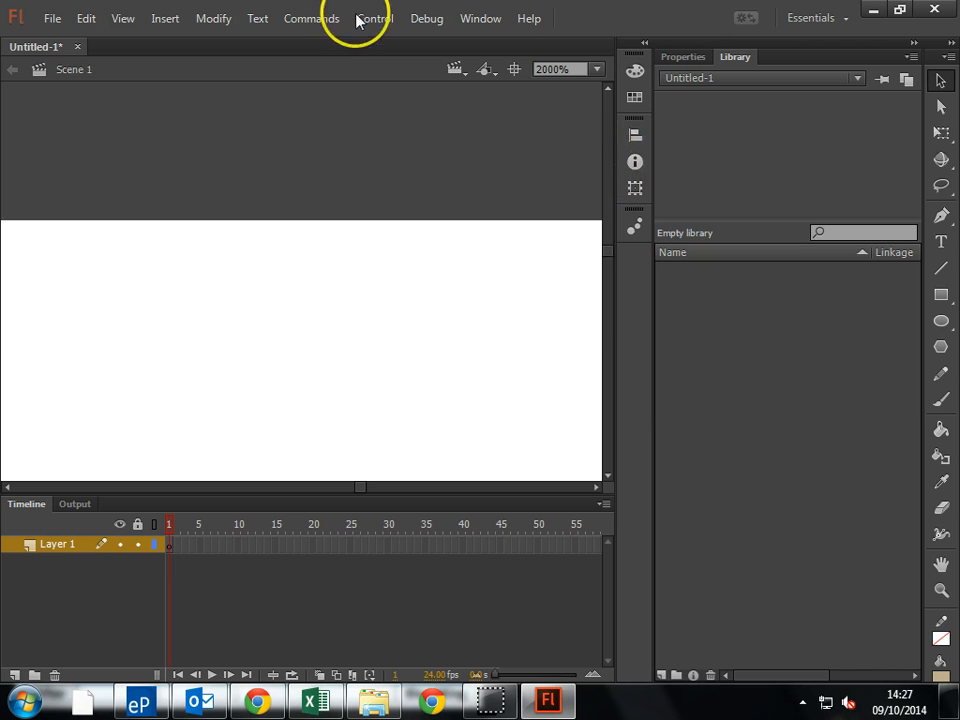
click(282, 20)
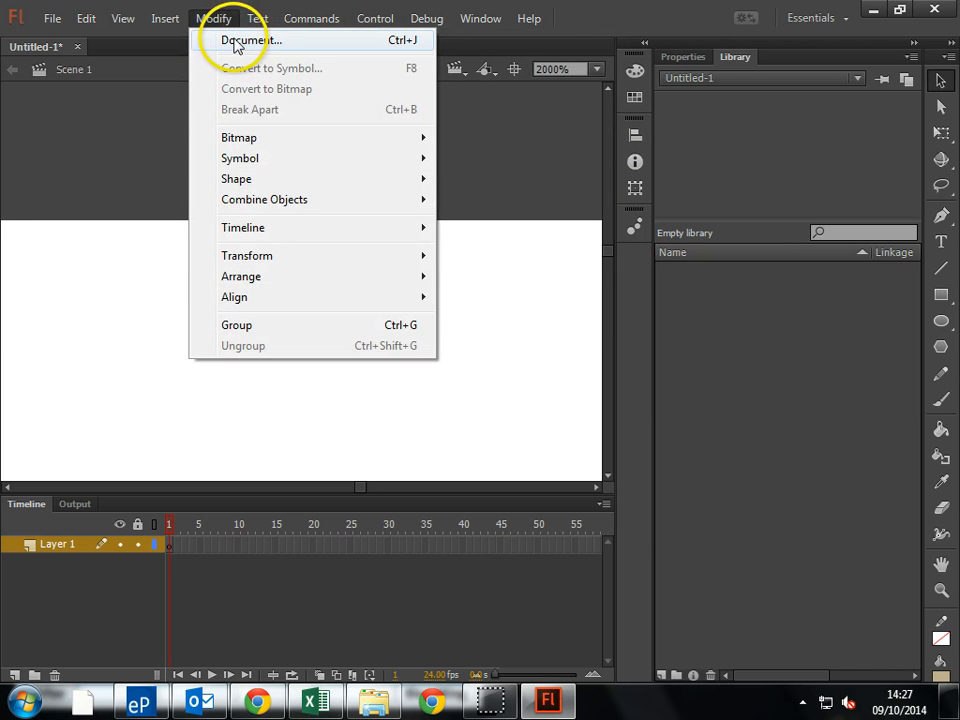
click(597, 69)
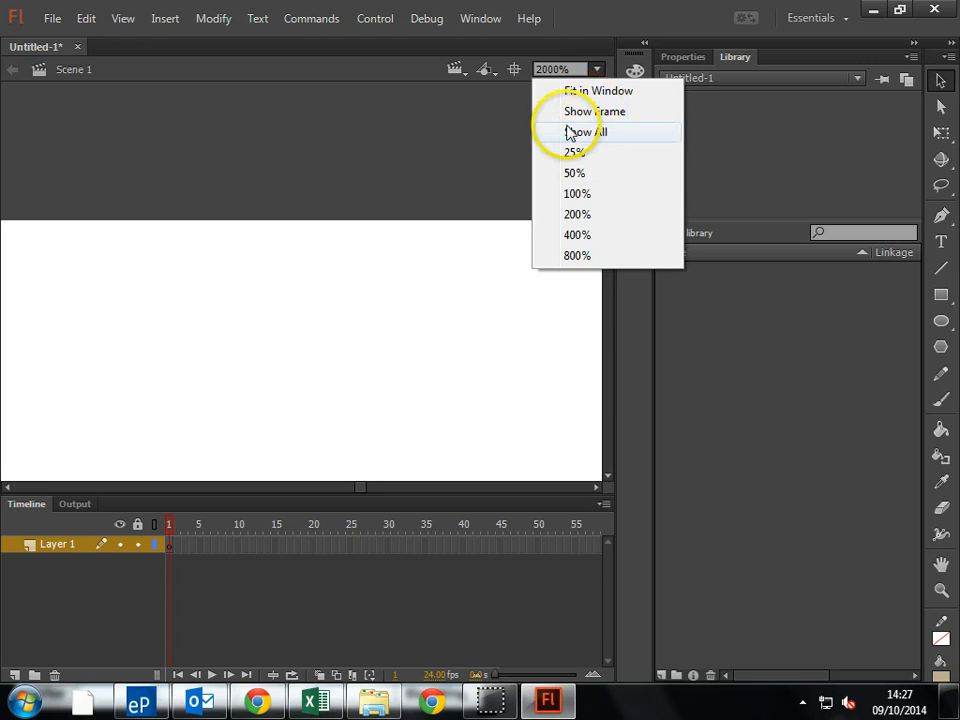
click(568, 133)
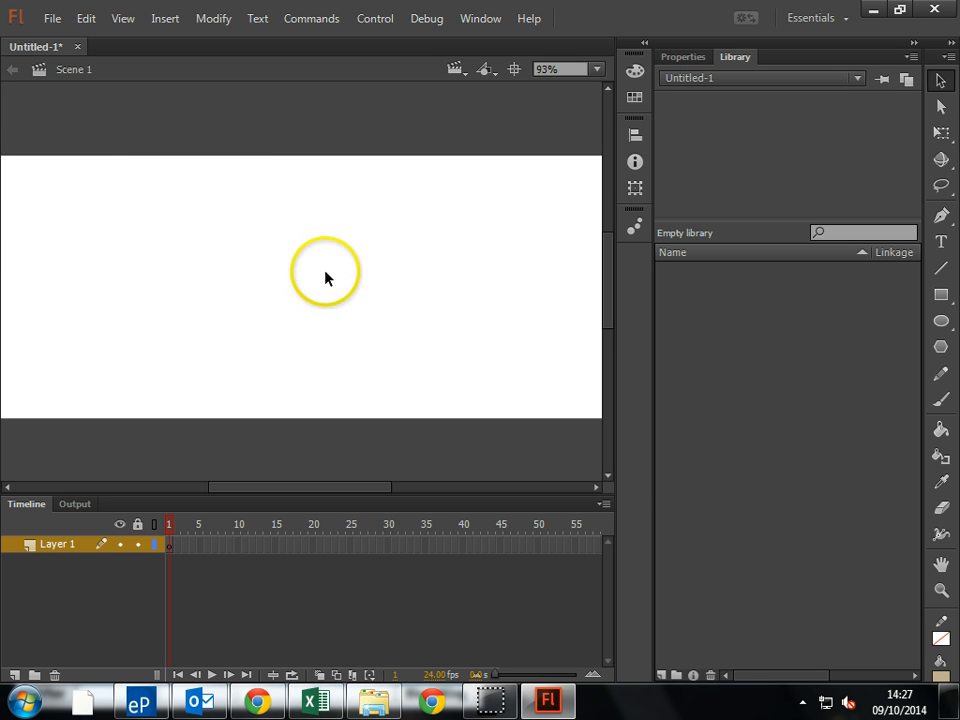
double_click(58, 544)
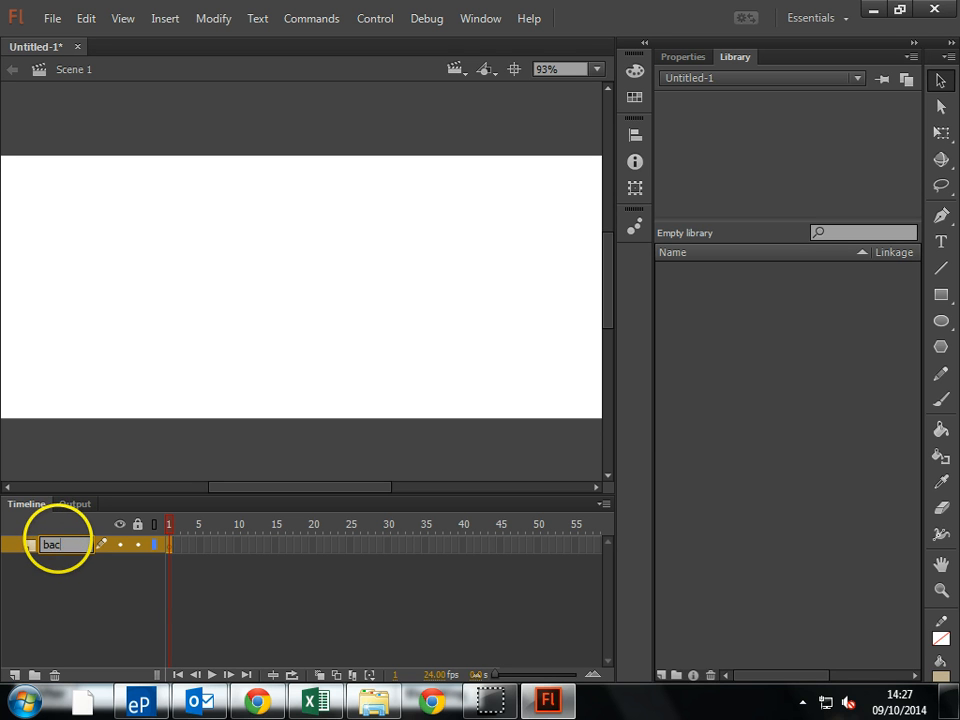
key(Return)
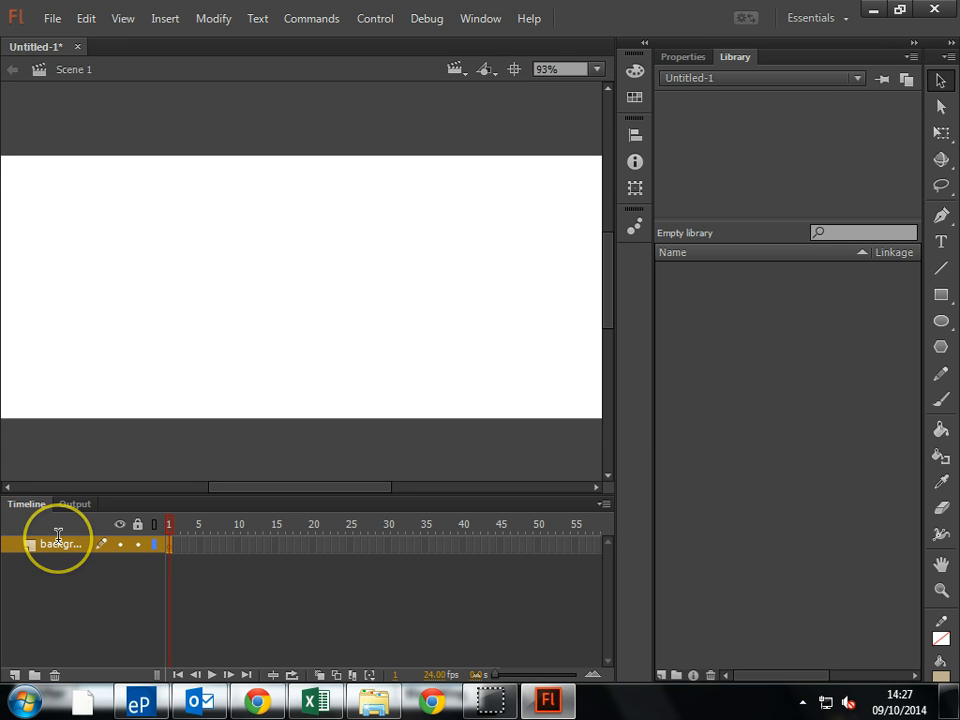
click(13, 676)
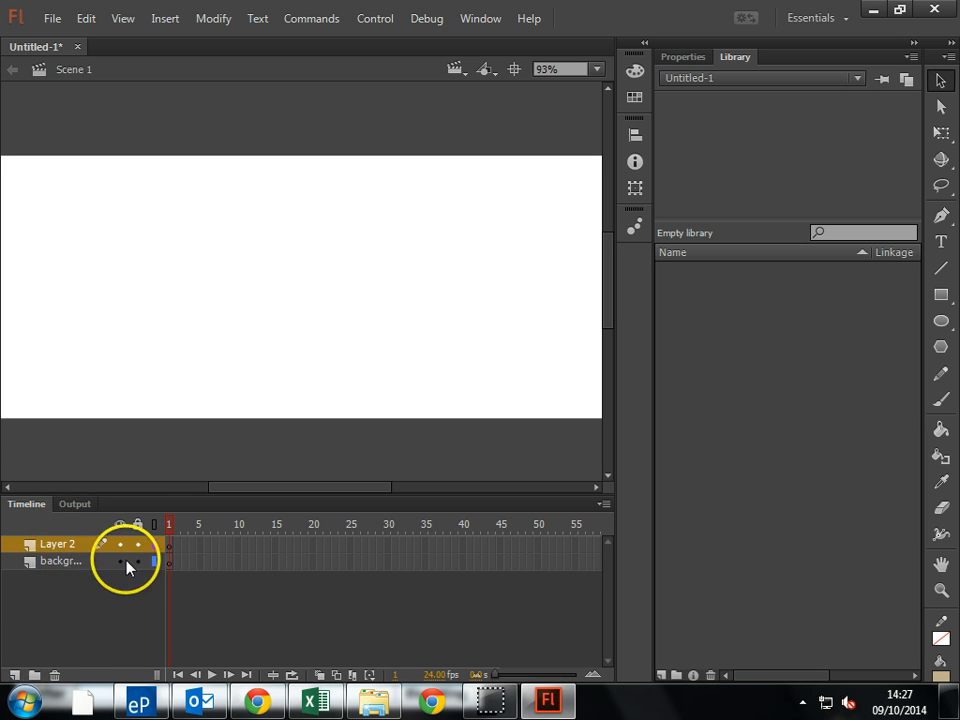
Step: Paint green (#00CC00) grass blades with the Brush tool along the stage's lower edge on the background layer
click(79, 565)
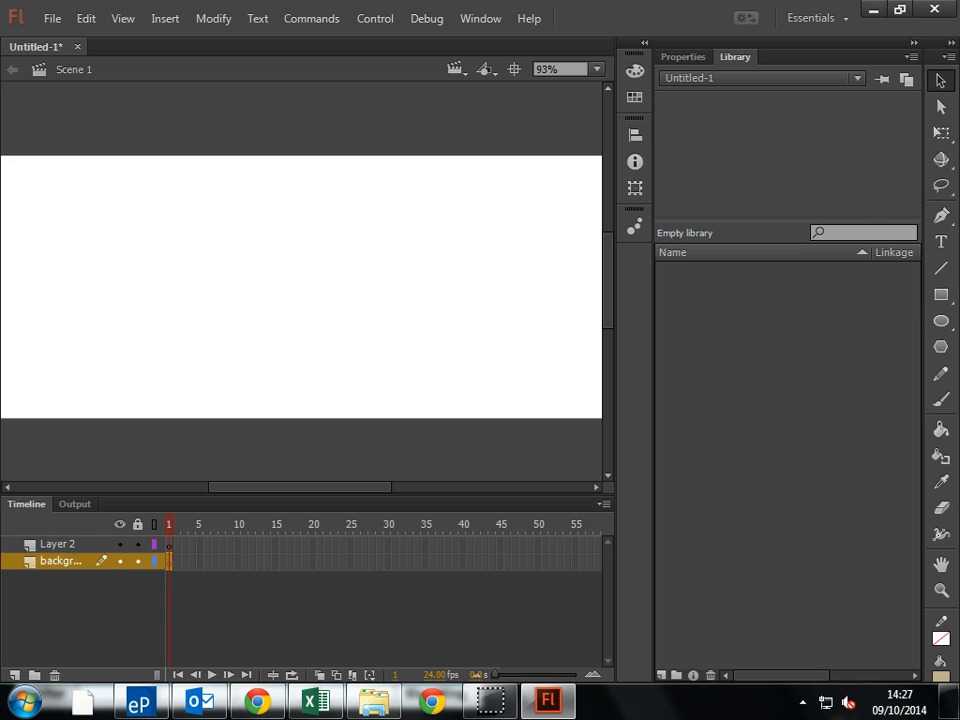
click(940, 374)
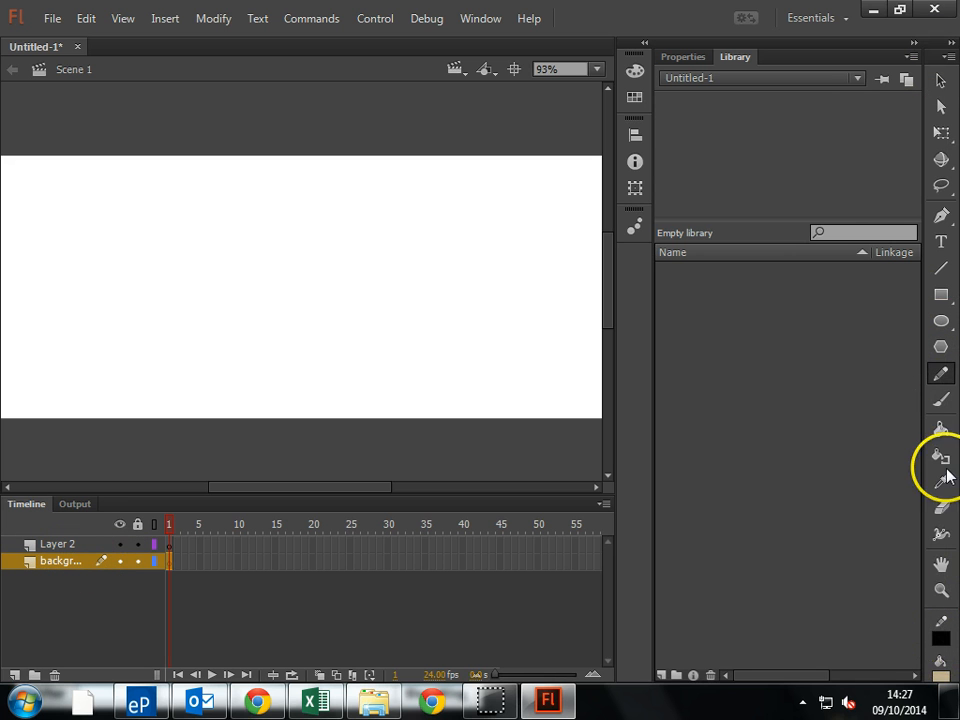
click(940, 401)
click(940, 677)
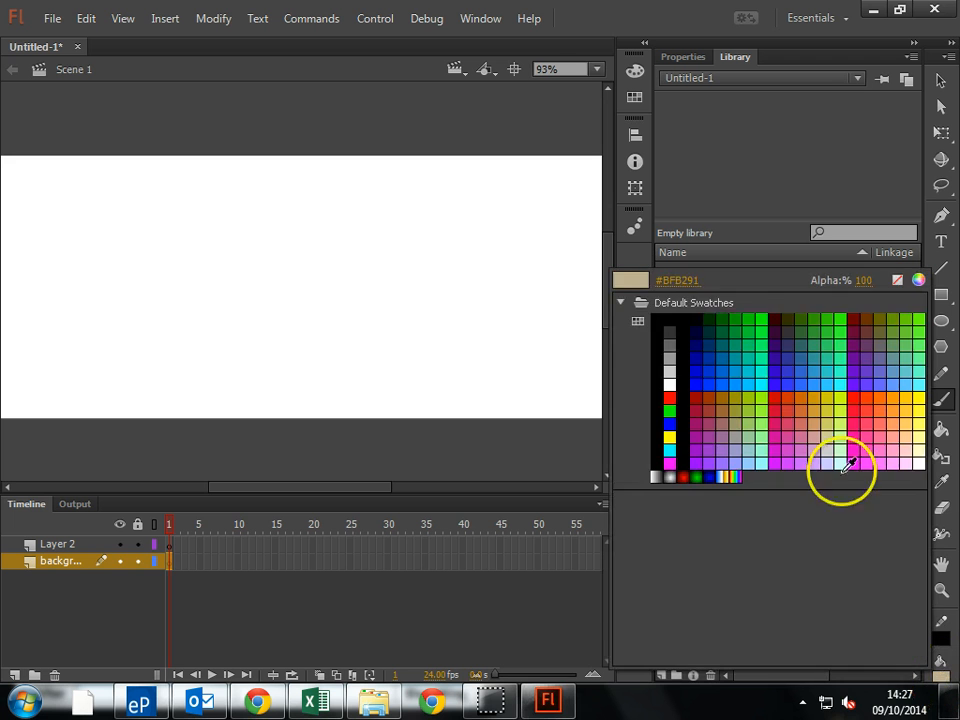
click(757, 318)
drag(567, 413, 531, 357)
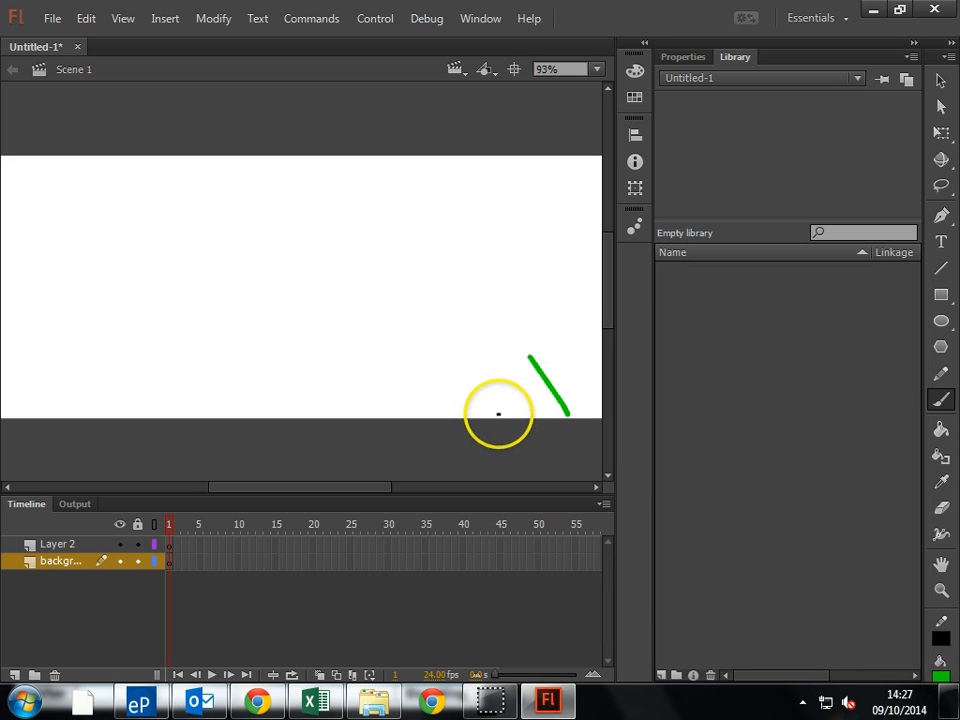
drag(497, 414, 499, 341)
drag(530, 414, 533, 386)
click(450, 414)
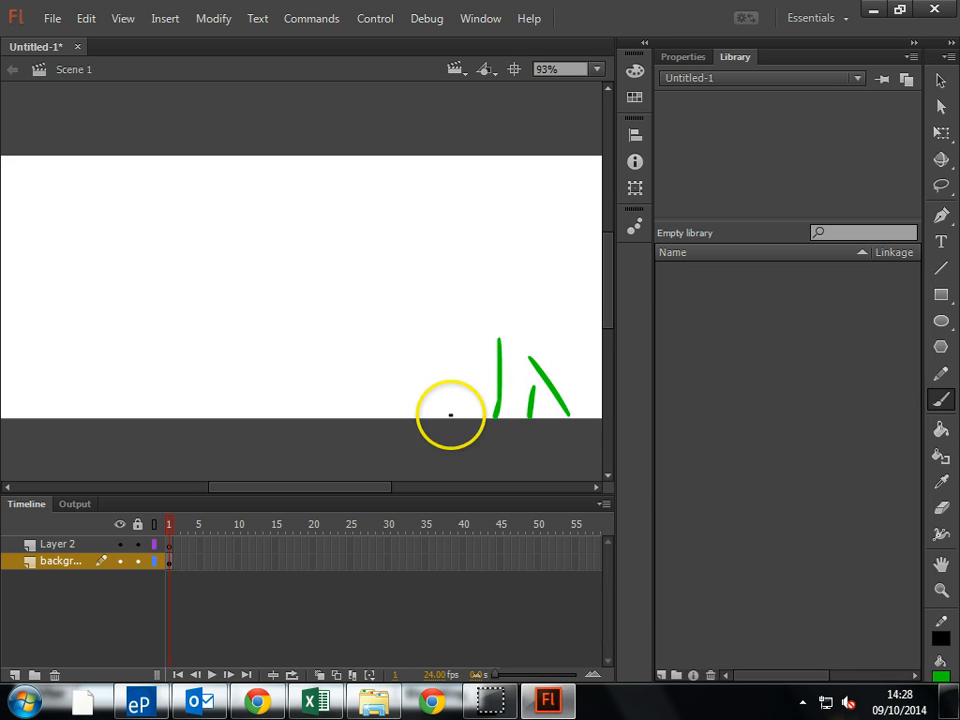
click(381, 419)
mouse_move(381, 419)
mouse_down()
mouse_move(390, 338)
mouse_move(333, 397)
mouse_up()
click(328, 407)
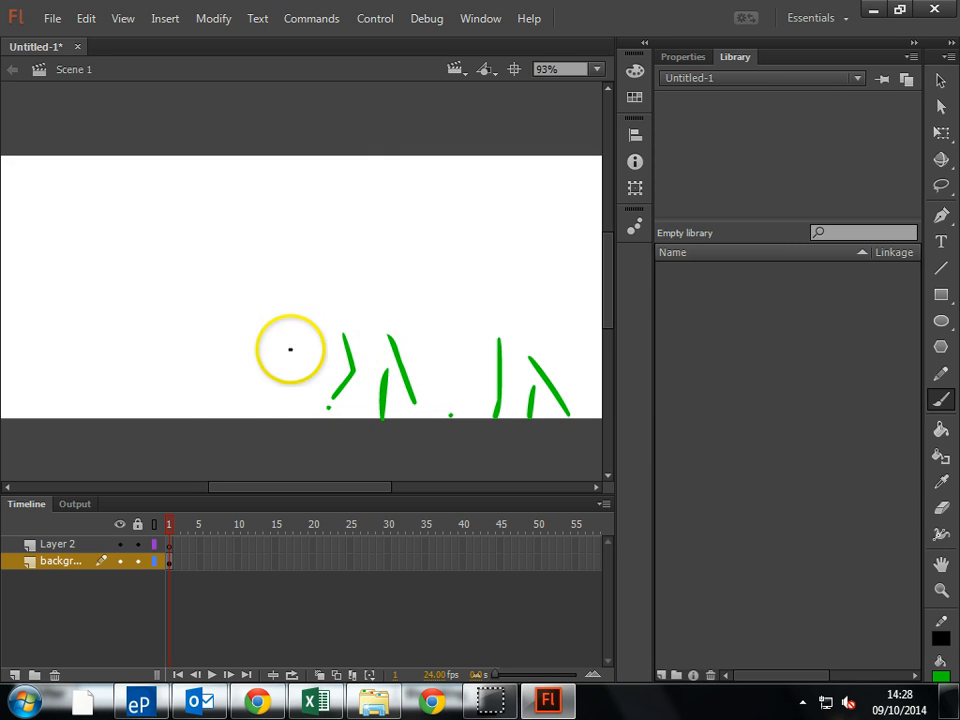
drag(290, 349, 303, 436)
drag(240, 365, 236, 405)
drag(192, 348, 218, 410)
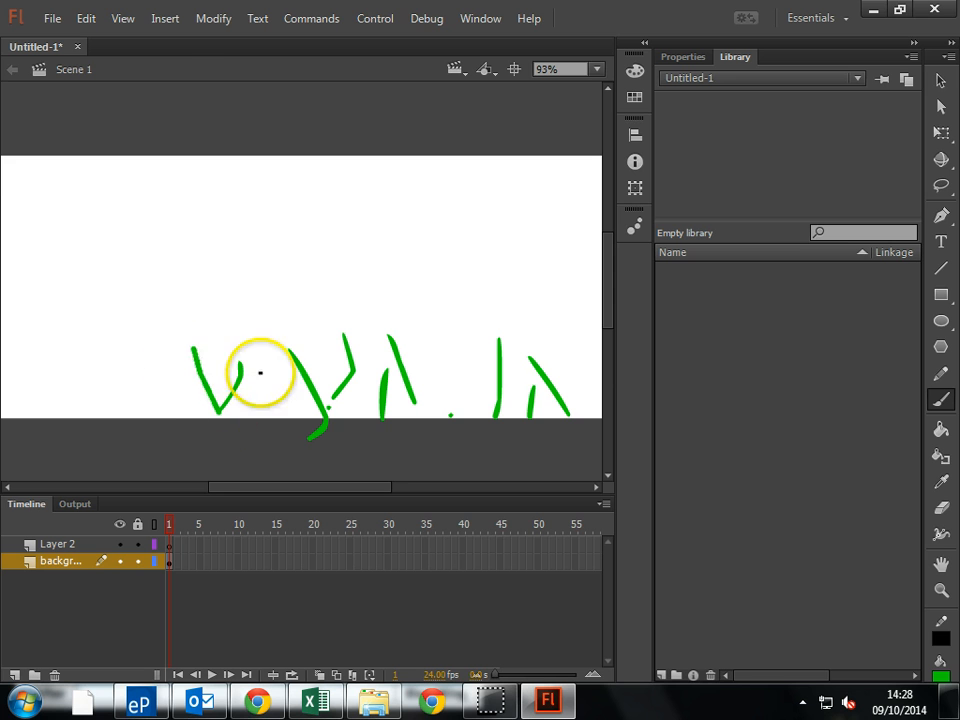
click(143, 358)
drag(79, 328, 144, 456)
drag(154, 321, 145, 425)
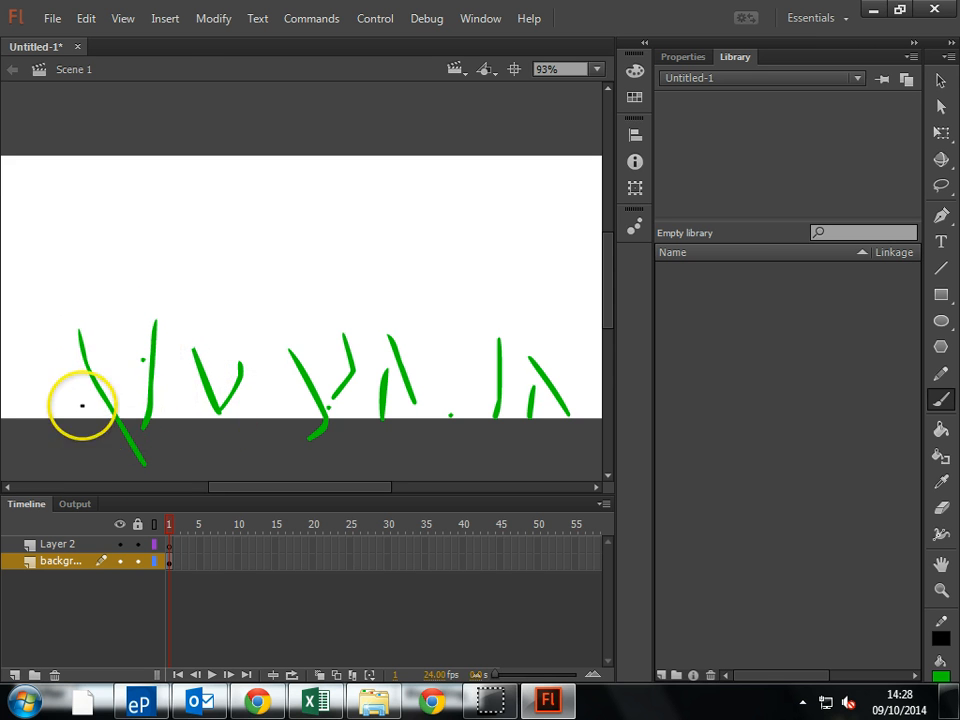
drag(28, 356, 62, 430)
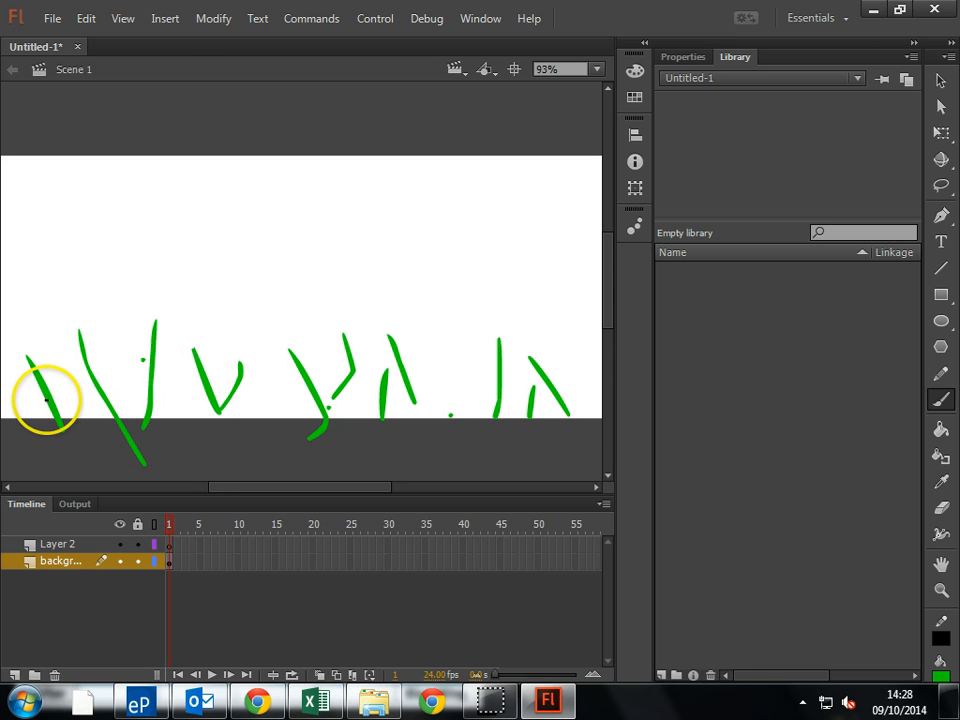
drag(236, 356, 240, 410)
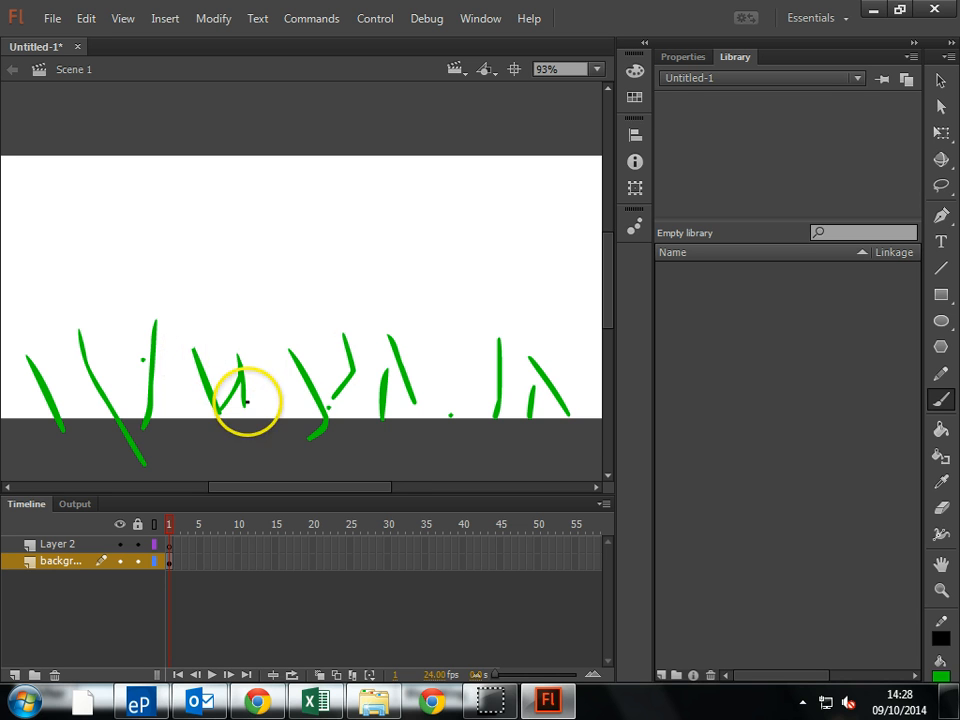
drag(435, 345, 440, 412)
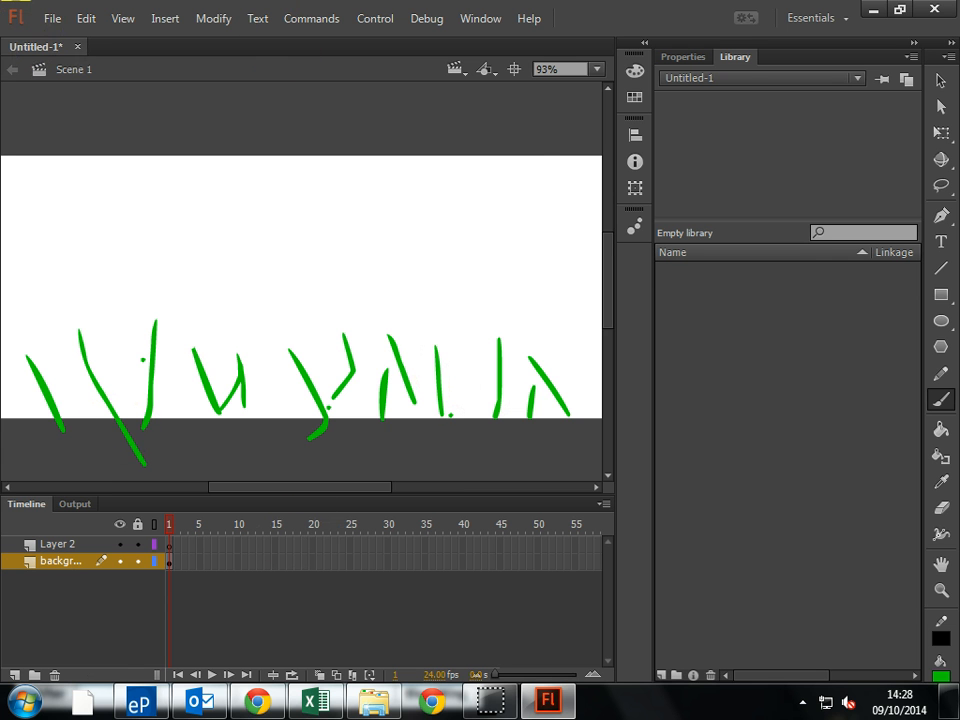
Step: Lock the background layer and draw a yellow oval with a black outline on Layer 2, near the stage's upper-left area
click(48, 544)
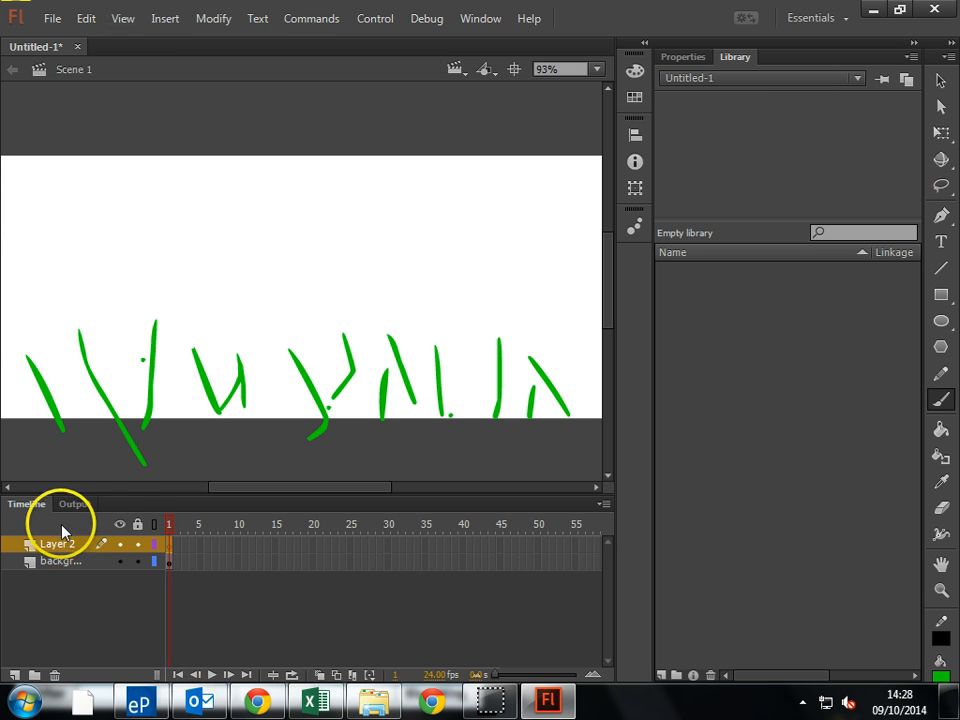
click(137, 561)
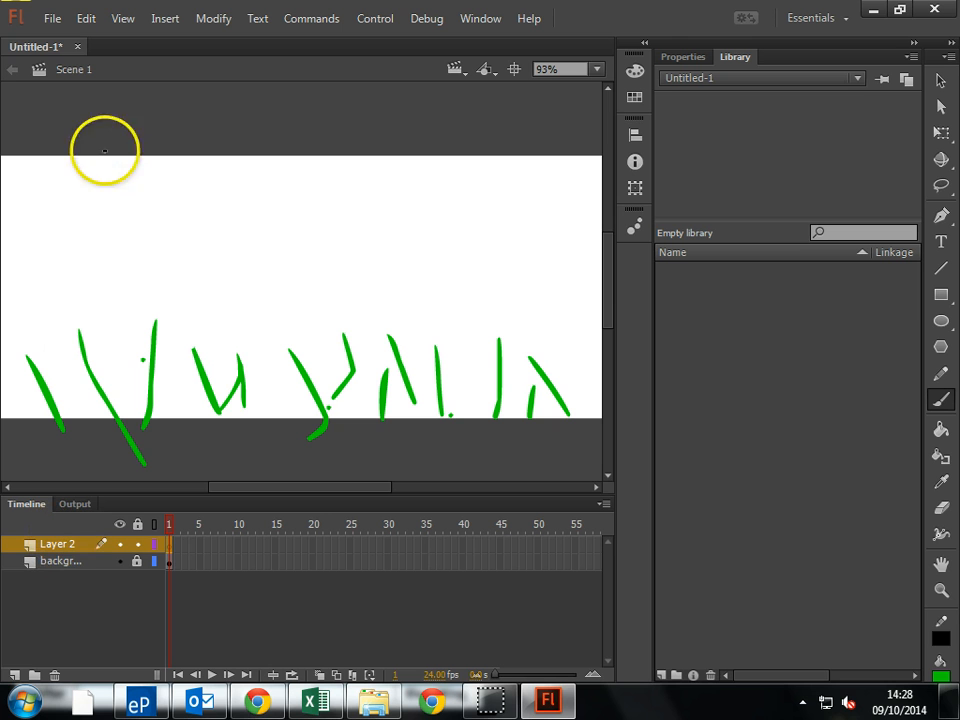
click(940, 320)
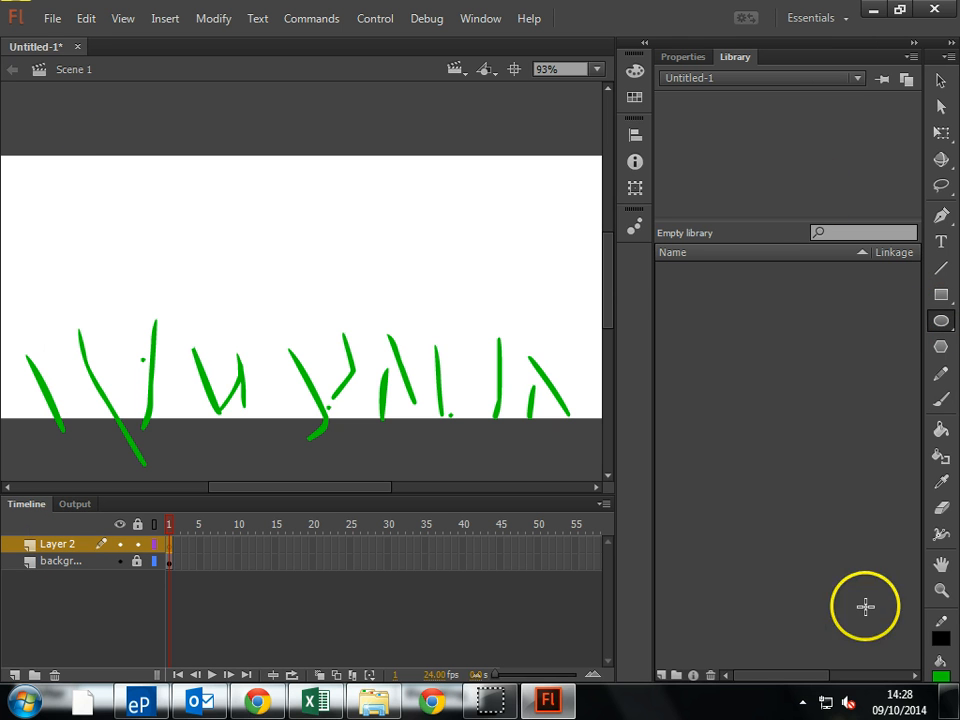
click(940, 676)
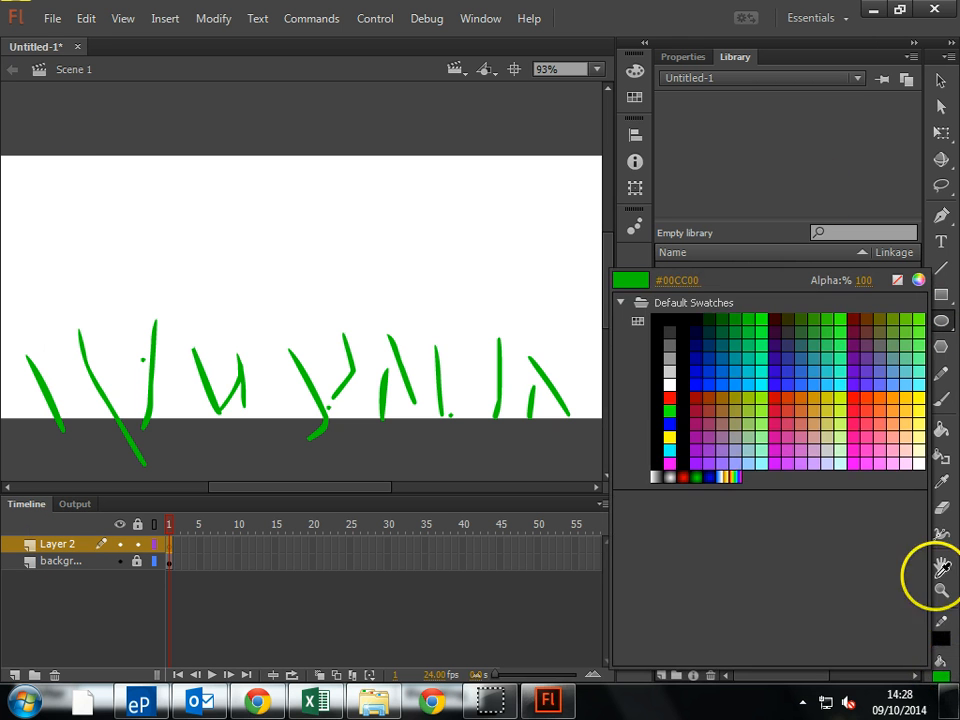
click(925, 393)
drag(13, 161, 120, 241)
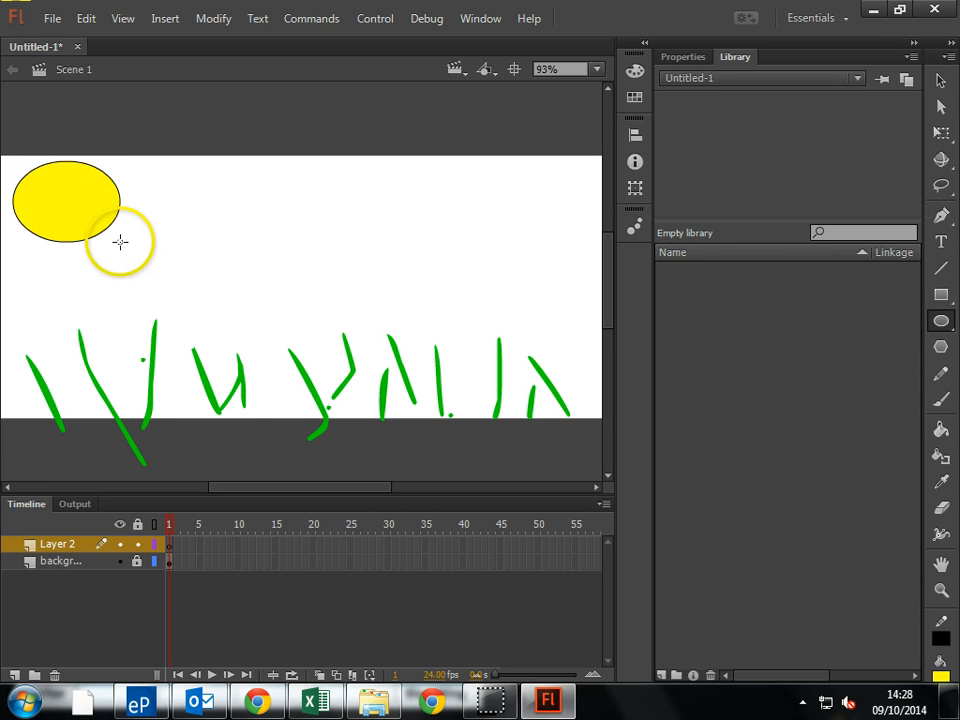
Step: Select frame 25 of Layer 2 and set the frame rate to 15 fps
click(350, 545)
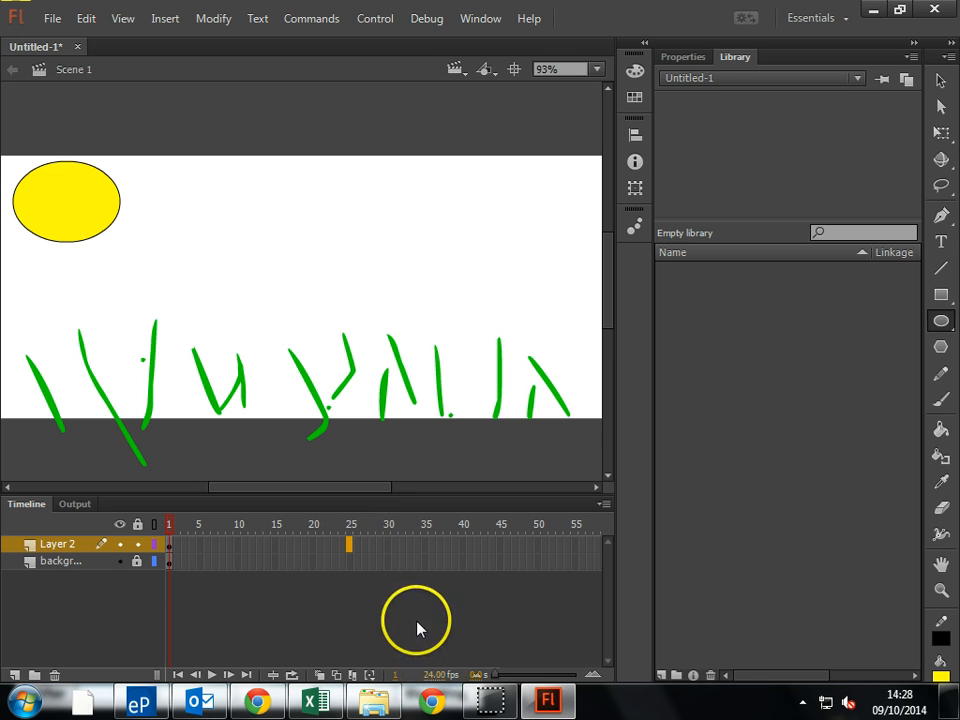
click(440, 675)
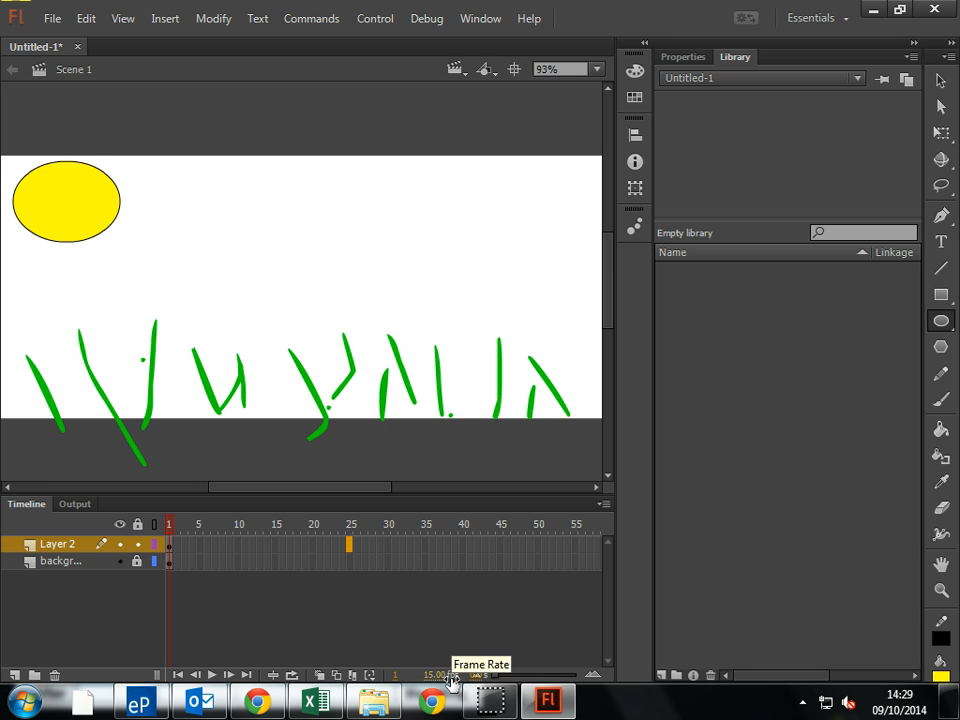
Step: Insert frames at frame 25 on Layer 2 and on the background layer to extend both
right_click(349, 546)
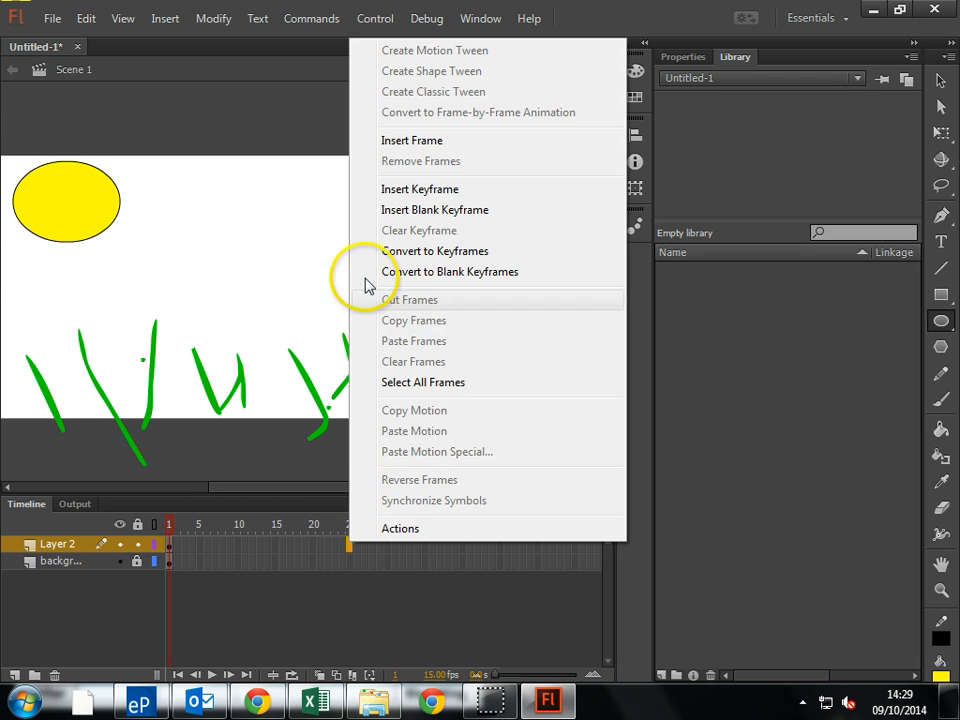
click(414, 143)
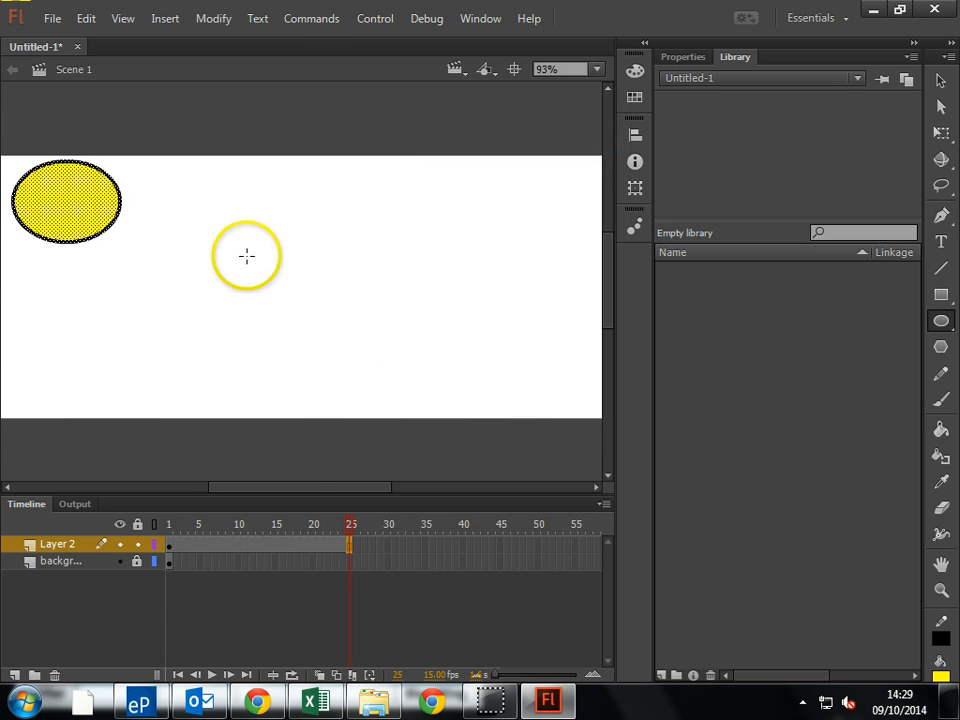
click(47, 18)
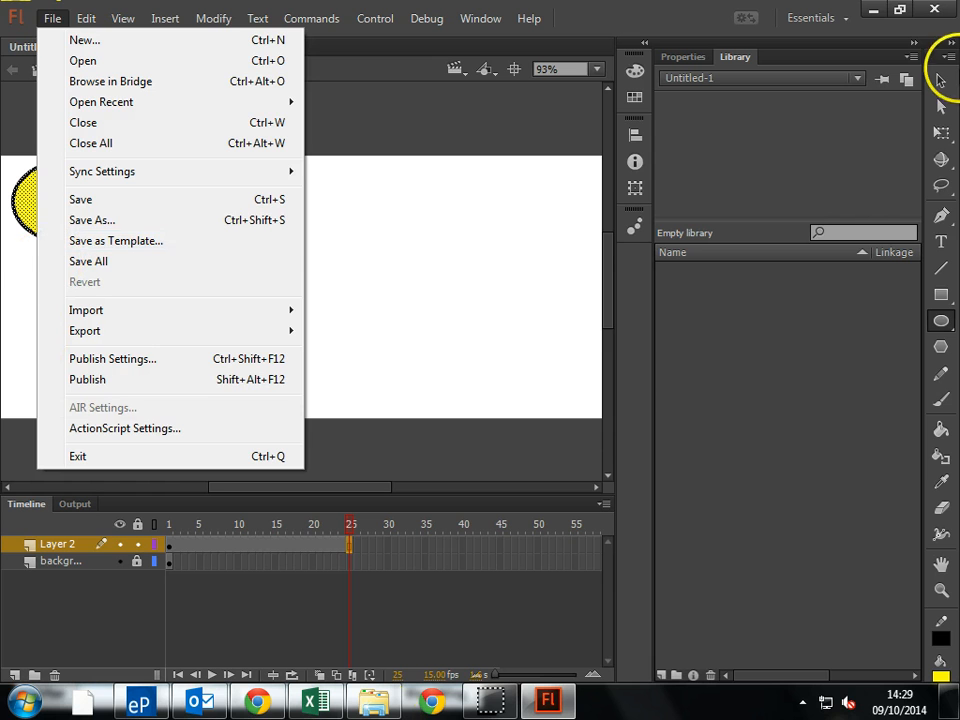
click(941, 82)
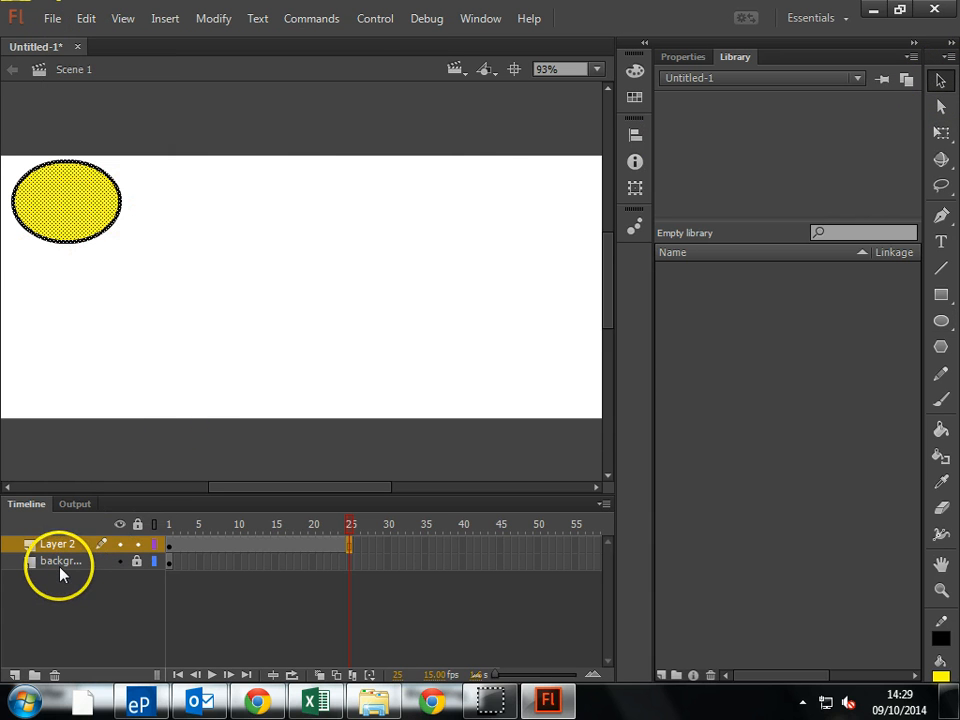
click(169, 561)
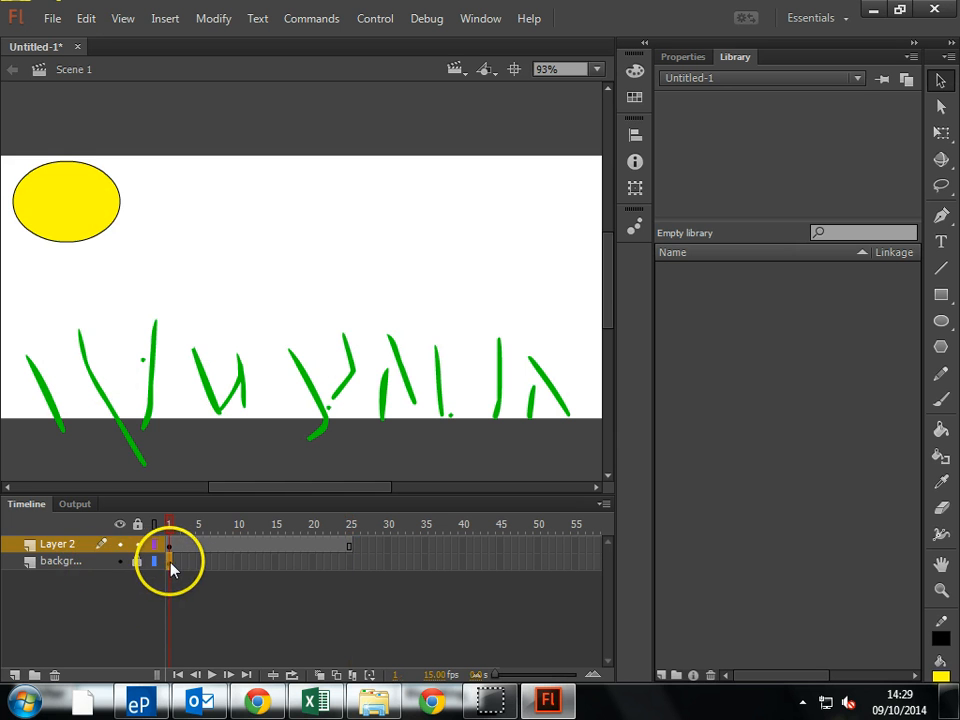
click(347, 563)
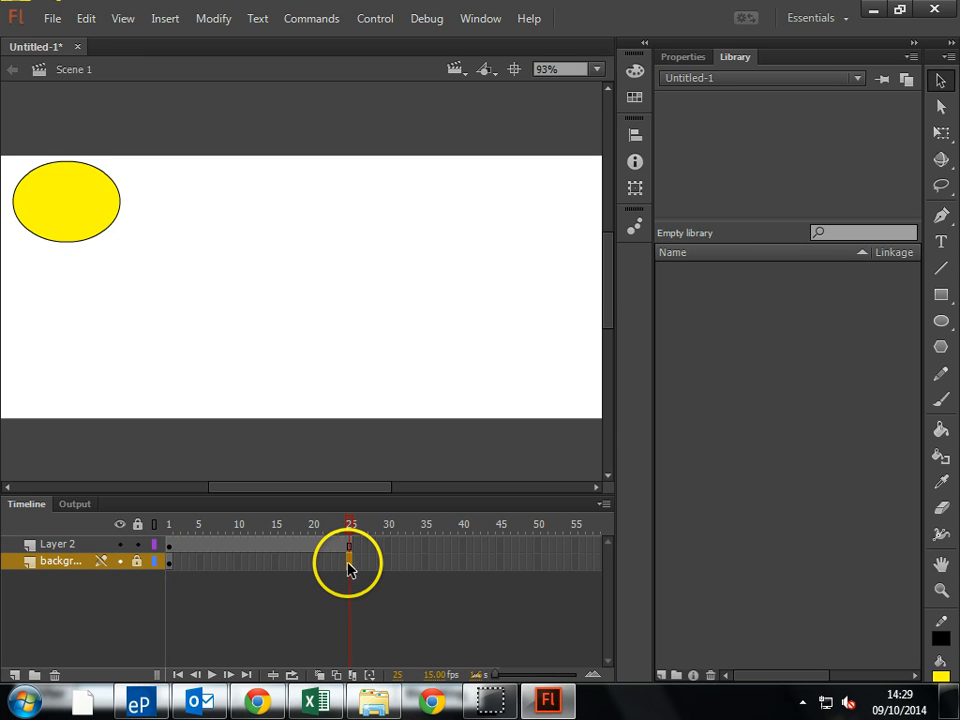
right_click(347, 563)
click(412, 163)
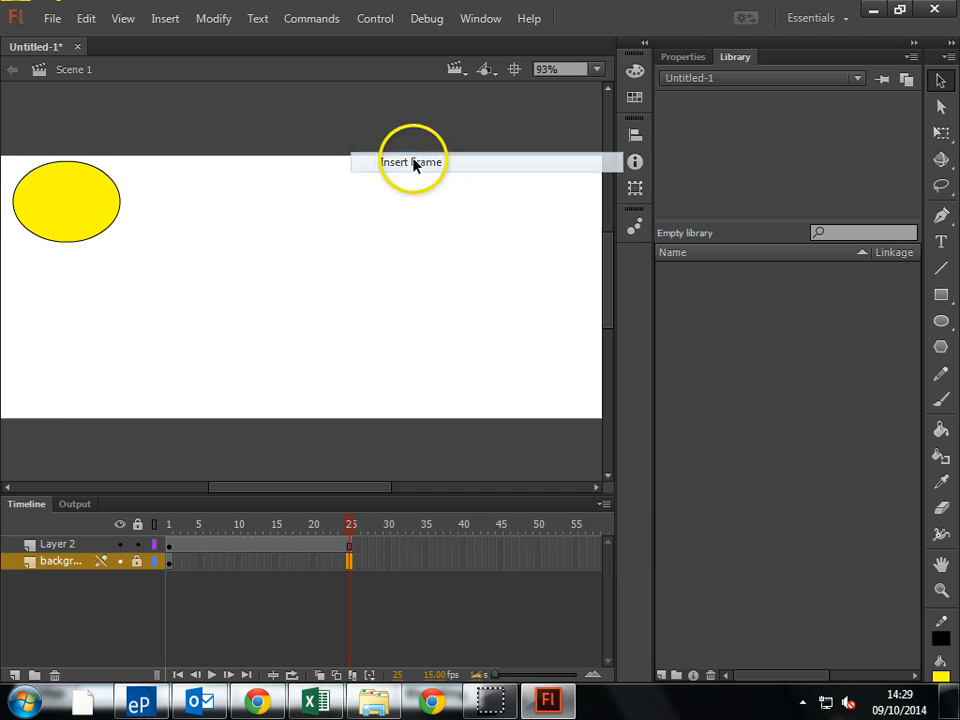
Step: Move the yellow oval to the stage's upper-right area at frame 25 of Layer 2 and compare it with the earlier frames
click(350, 545)
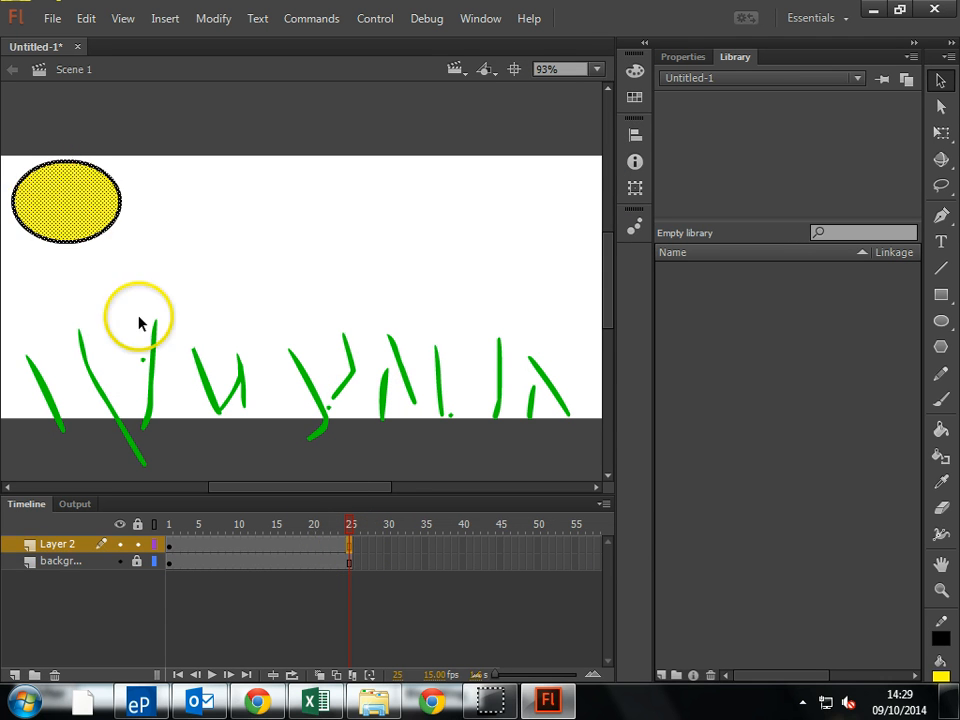
drag(75, 214, 540, 207)
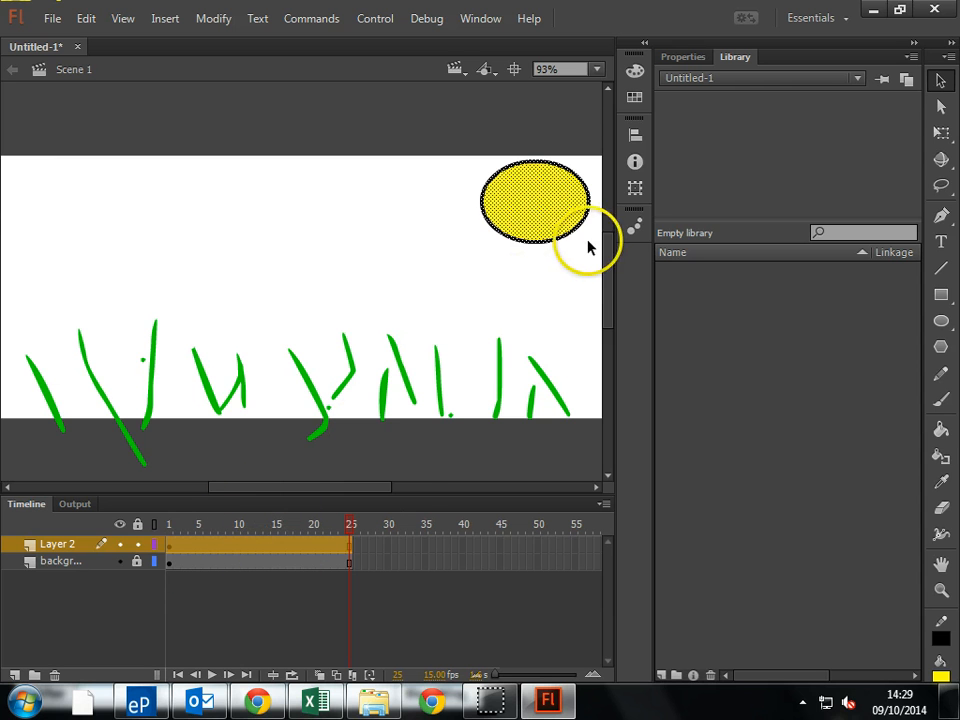
click(237, 578)
click(189, 545)
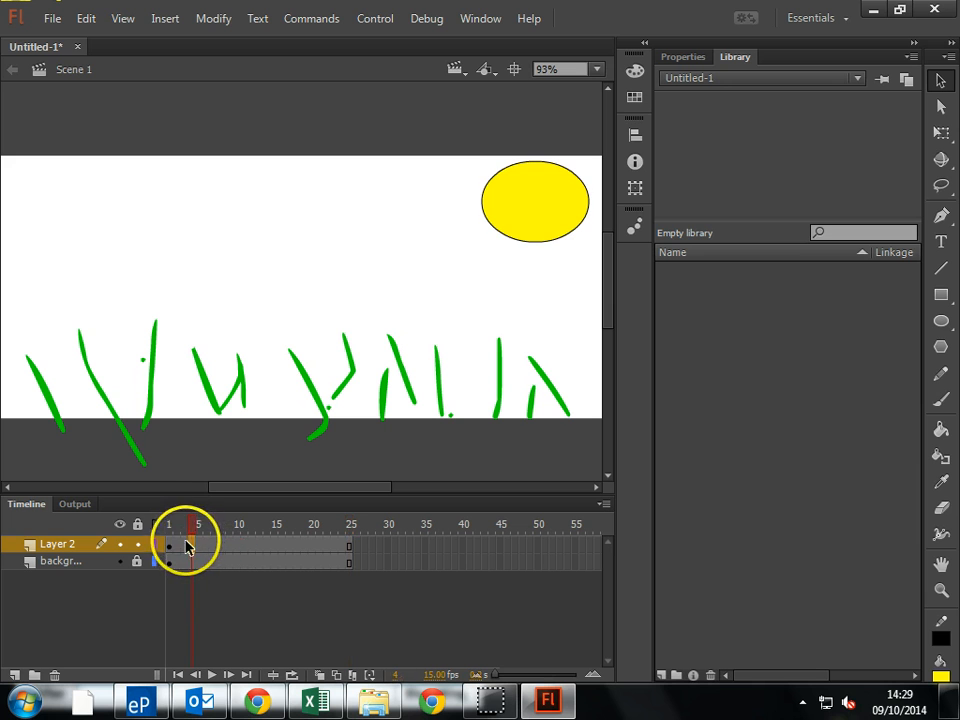
click(179, 546)
click(170, 547)
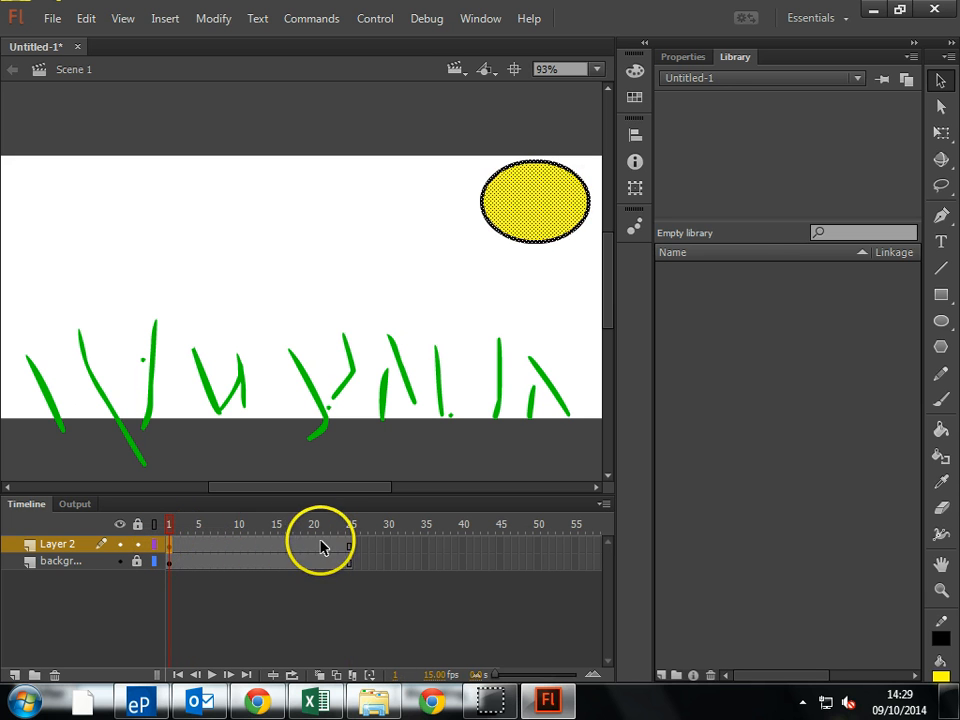
click(349, 549)
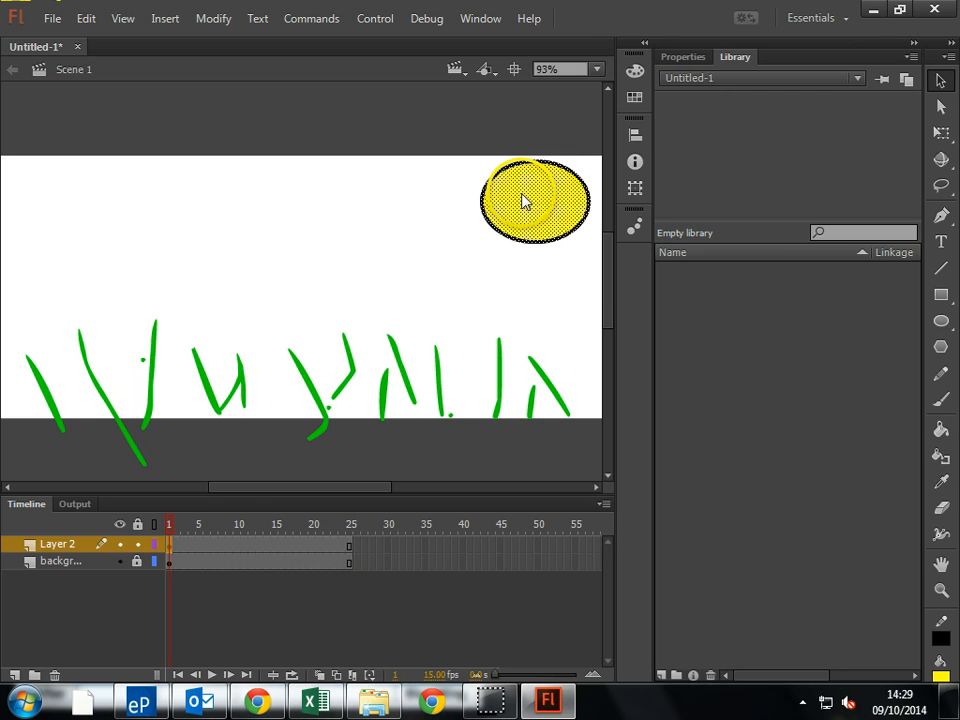
Step: Undo the oval move and the frames inserted on both layers
key(ctrl+z)
key(ctrl+z)
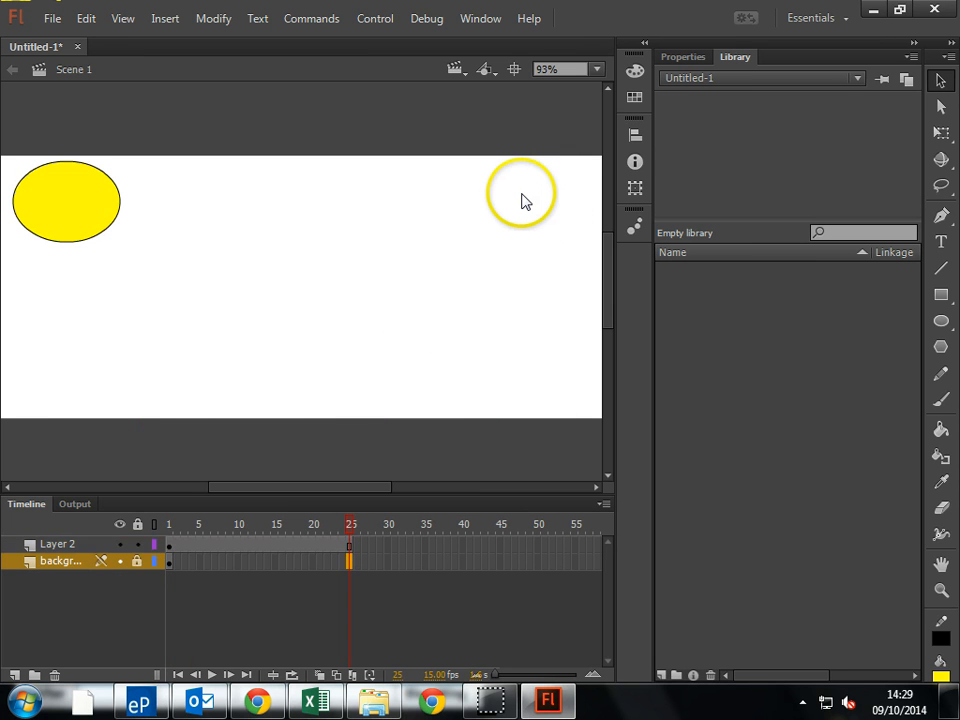
key(ctrl+z)
key(ctrl+z)
key(ctrl+z)
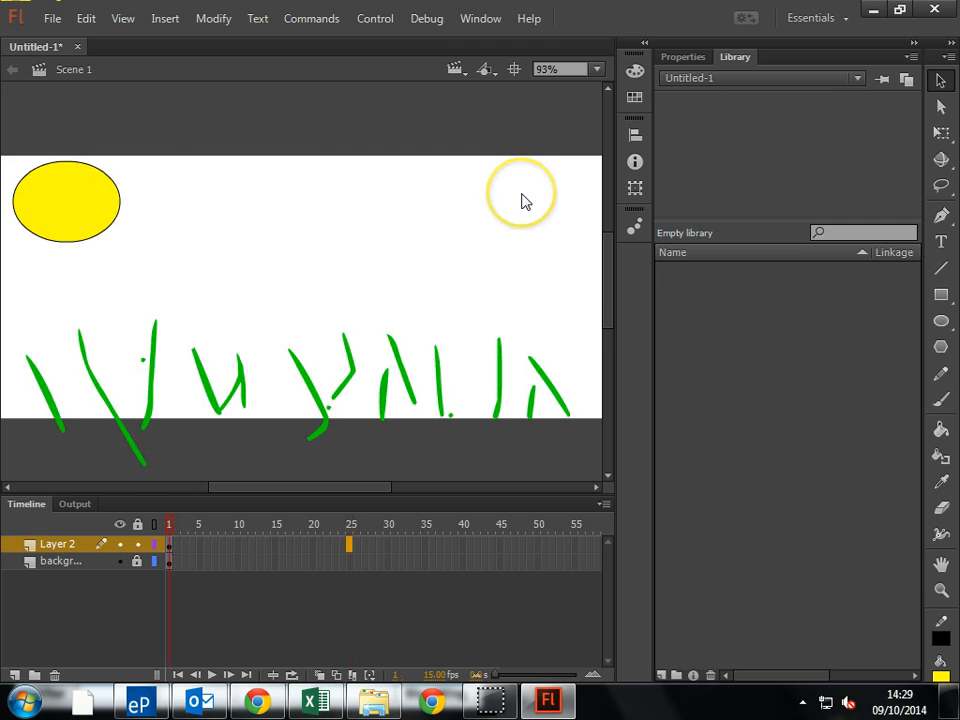
Step: Insert a keyframe at frame 2 of Layer 2, shift the oval slightly right and down, and delete it from that frame
right_click(174, 545)
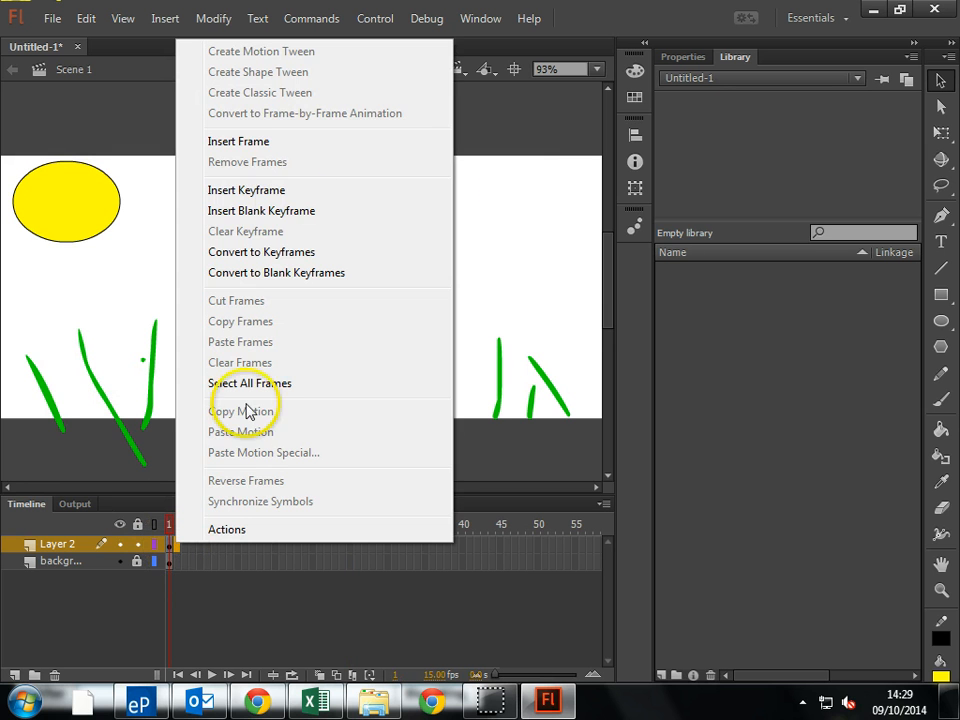
click(245, 190)
double_click(79, 208)
drag(79, 208, 110, 220)
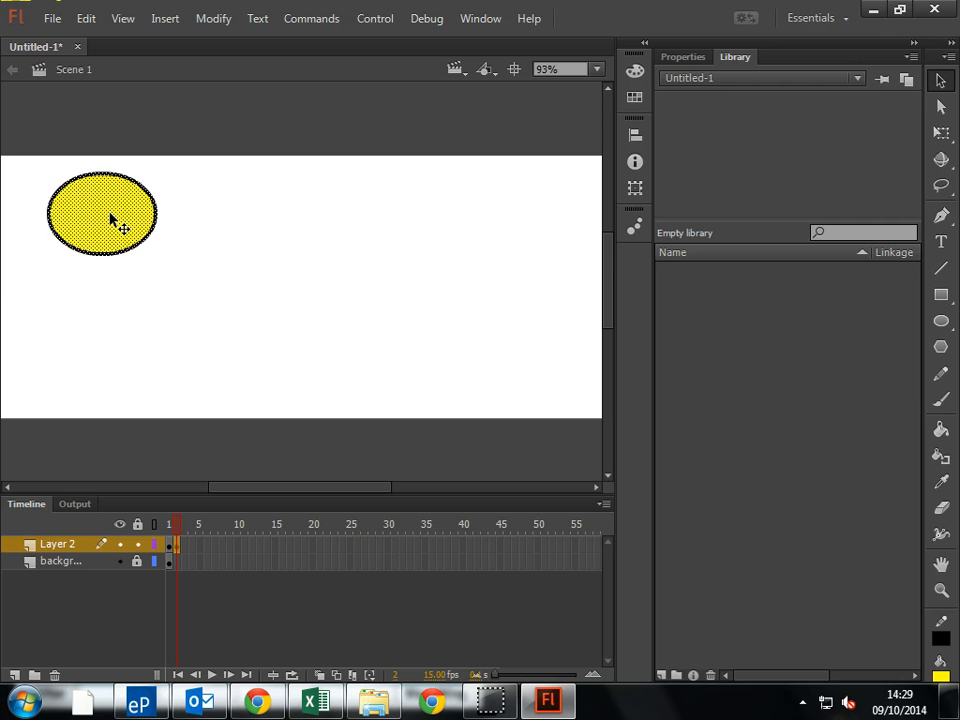
key(Delete)
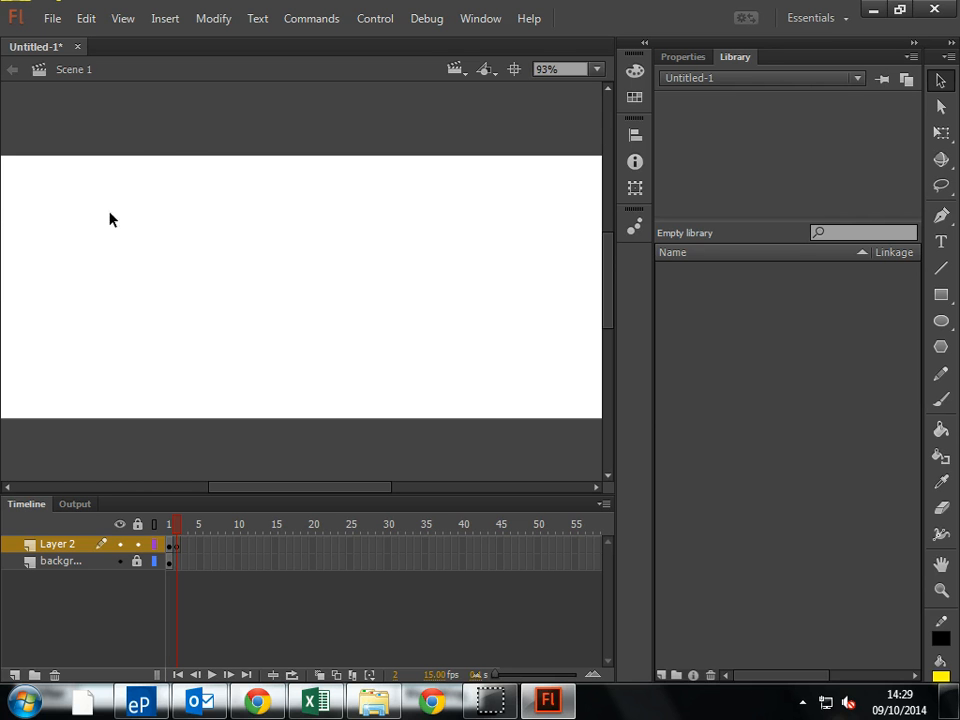
Step: Undo the frame 2 keyframe edits on Layer 2 and the frame rate change
key(ctrl+z)
key(ctrl+z)
key(ctrl+z)
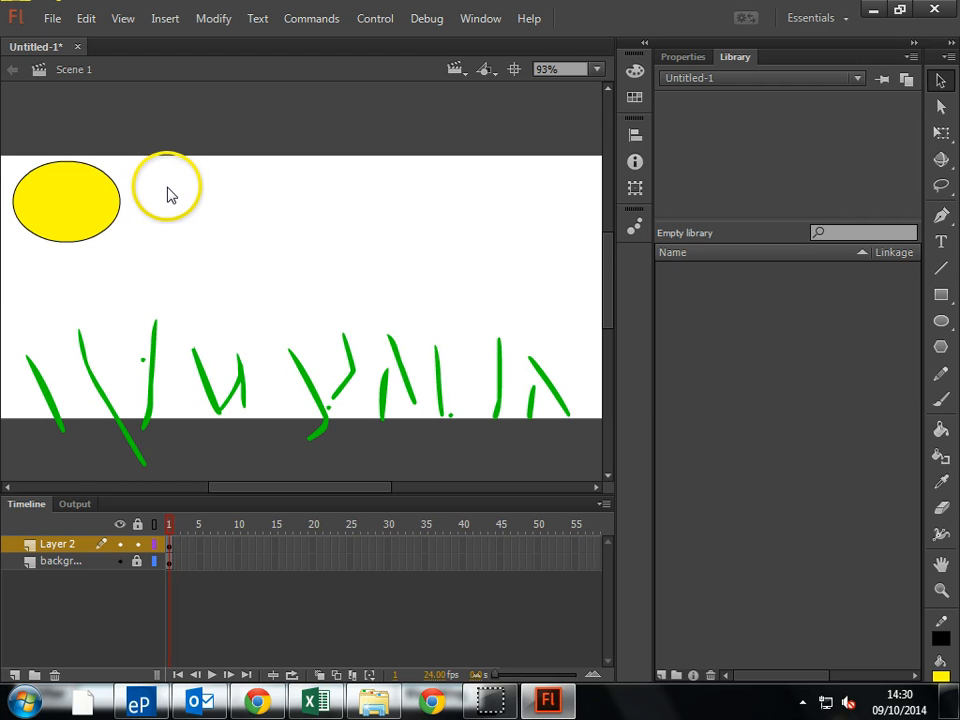
Step: Delete the yellow oval from Layer 2 and create a new Movie Clip symbol named sun
drag(4, 114, 153, 291)
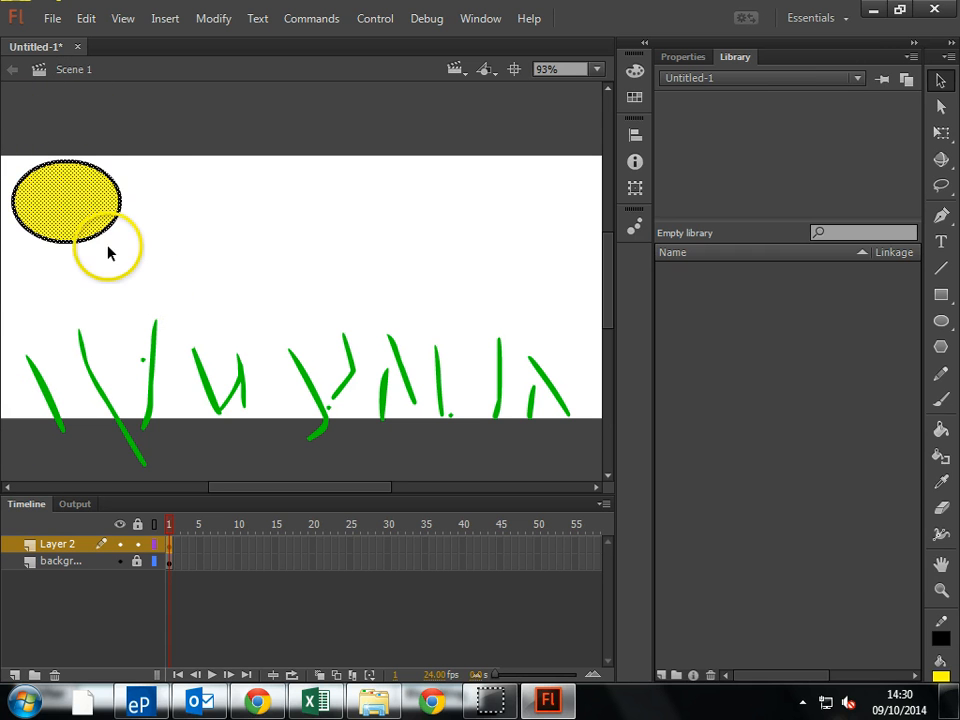
key(Delete)
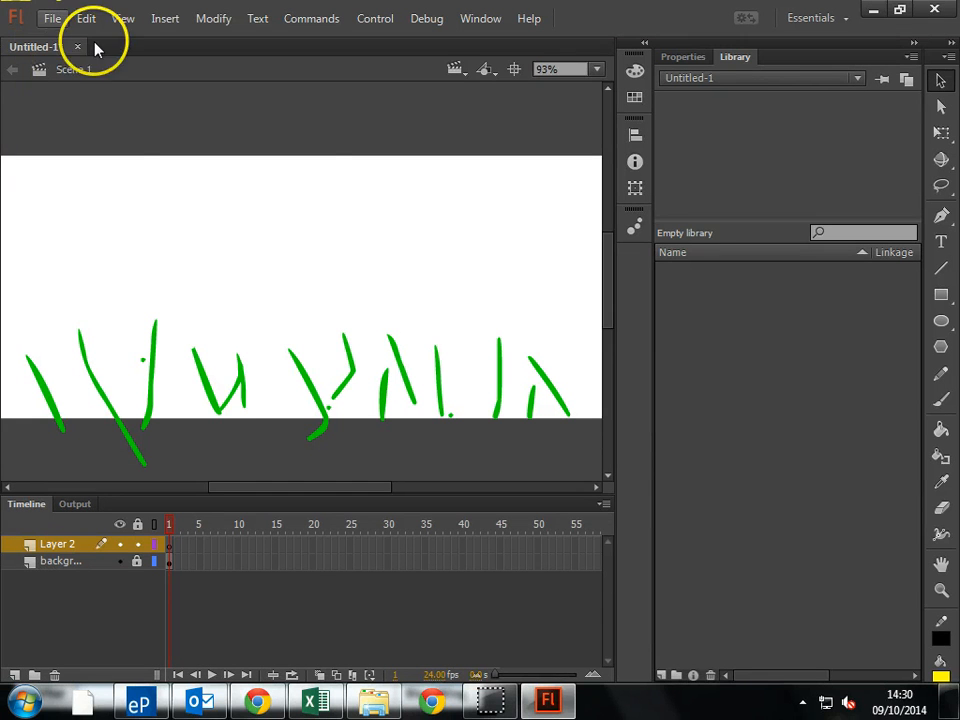
click(164, 20)
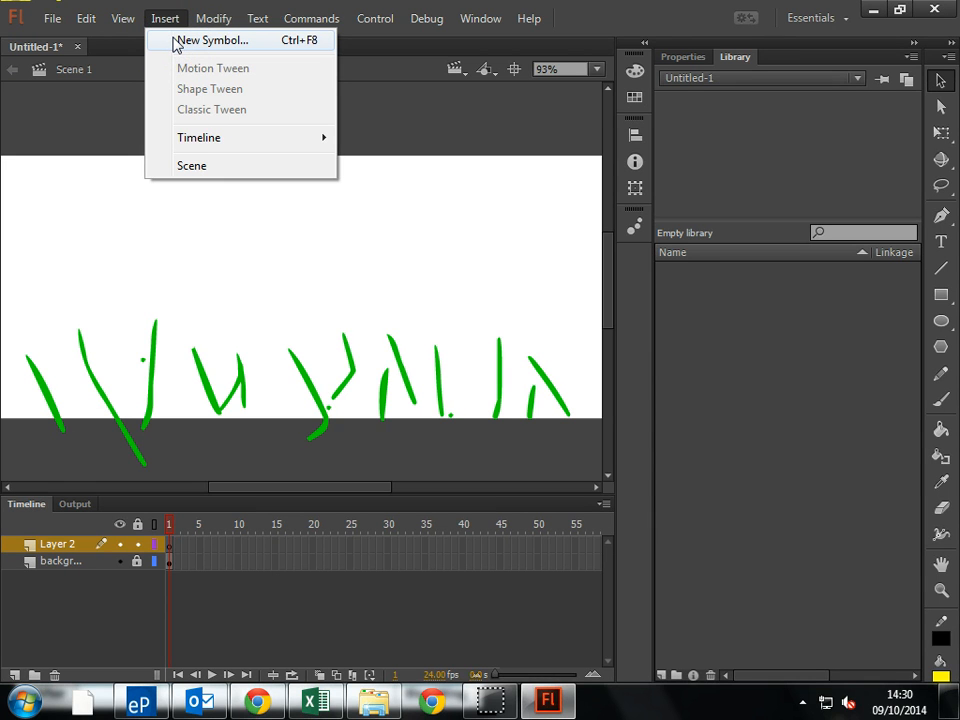
click(176, 42)
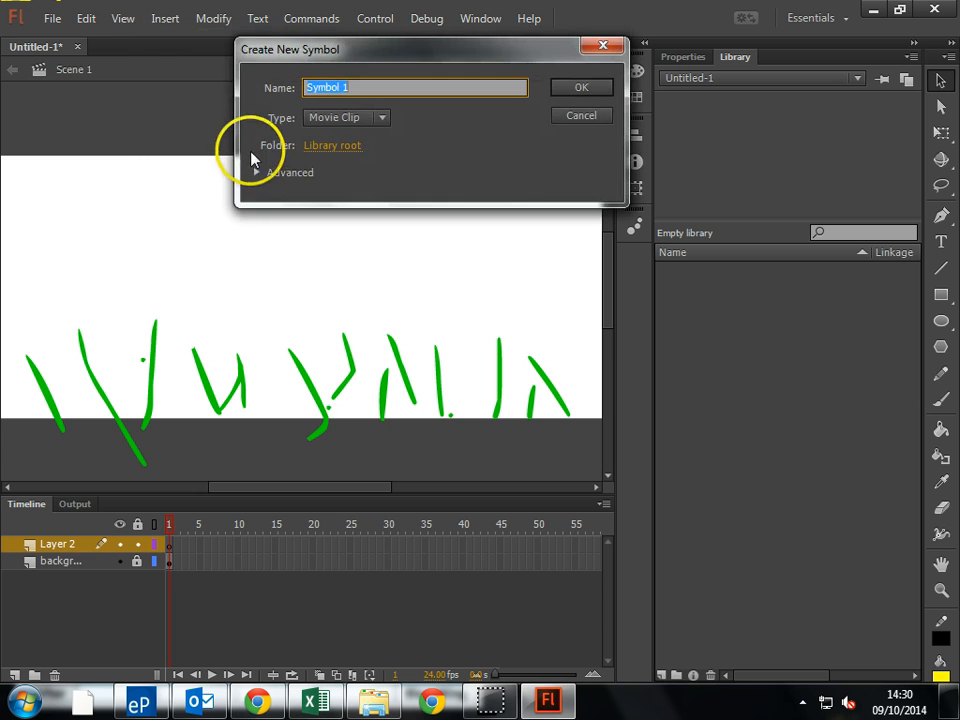
text(sun)
key(Return)
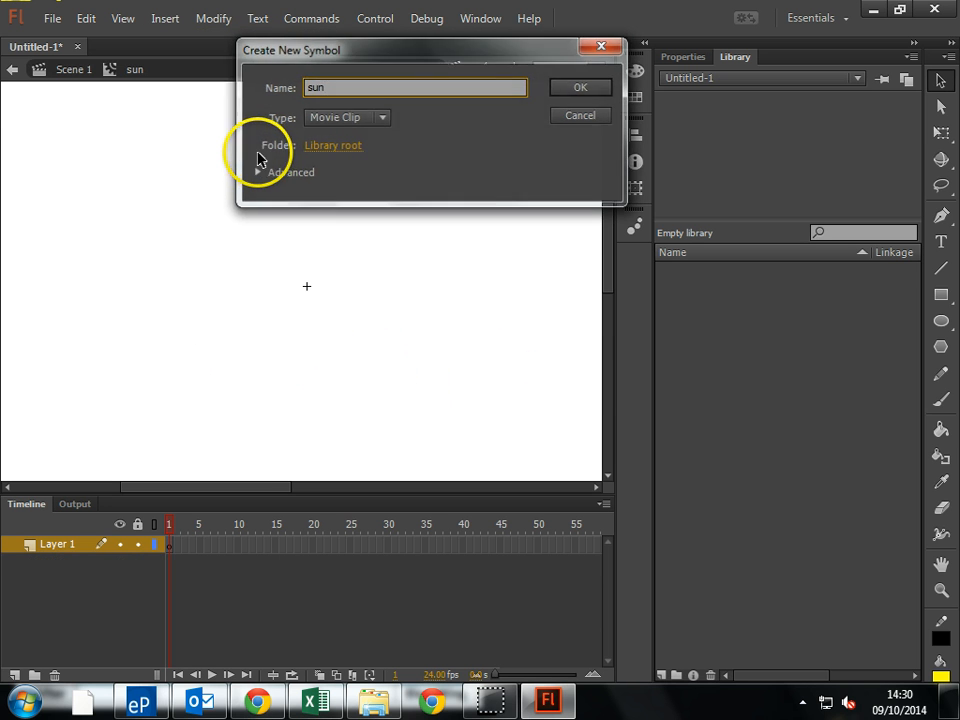
Step: Draw a yellow oval with a black outline around the sun symbol's centre point and insert a keyframe at frame 2
click(940, 320)
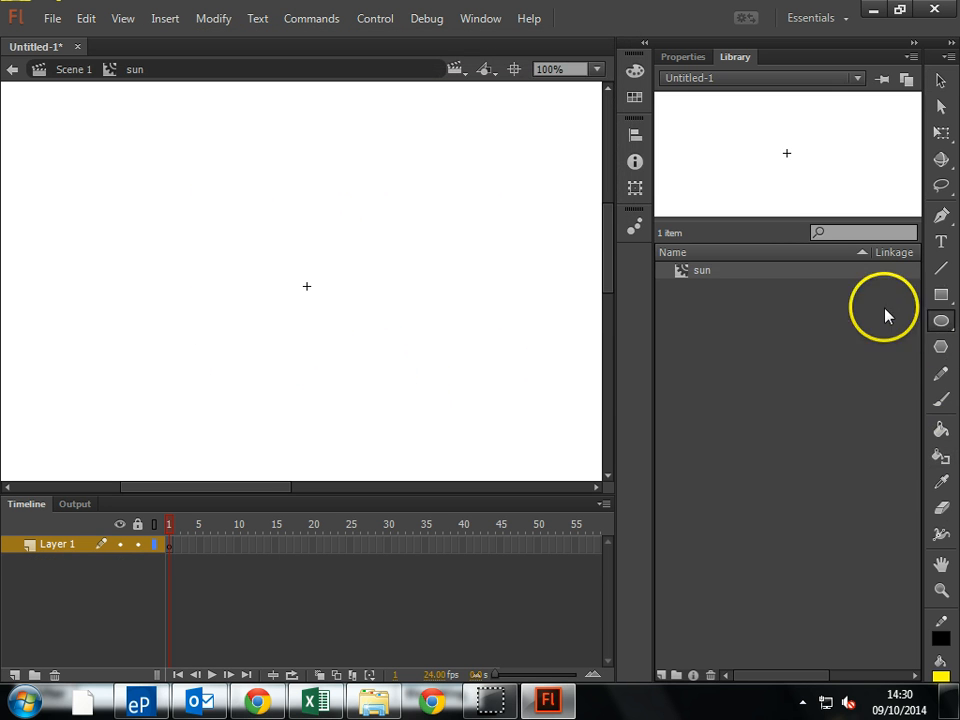
drag(219, 211, 385, 351)
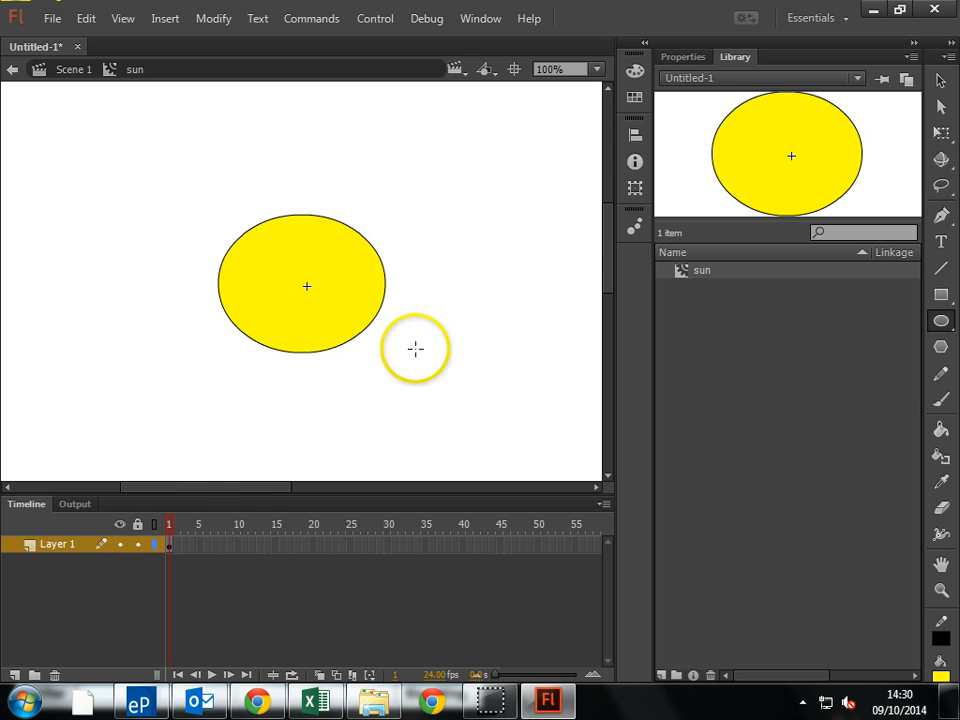
right_click(176, 548)
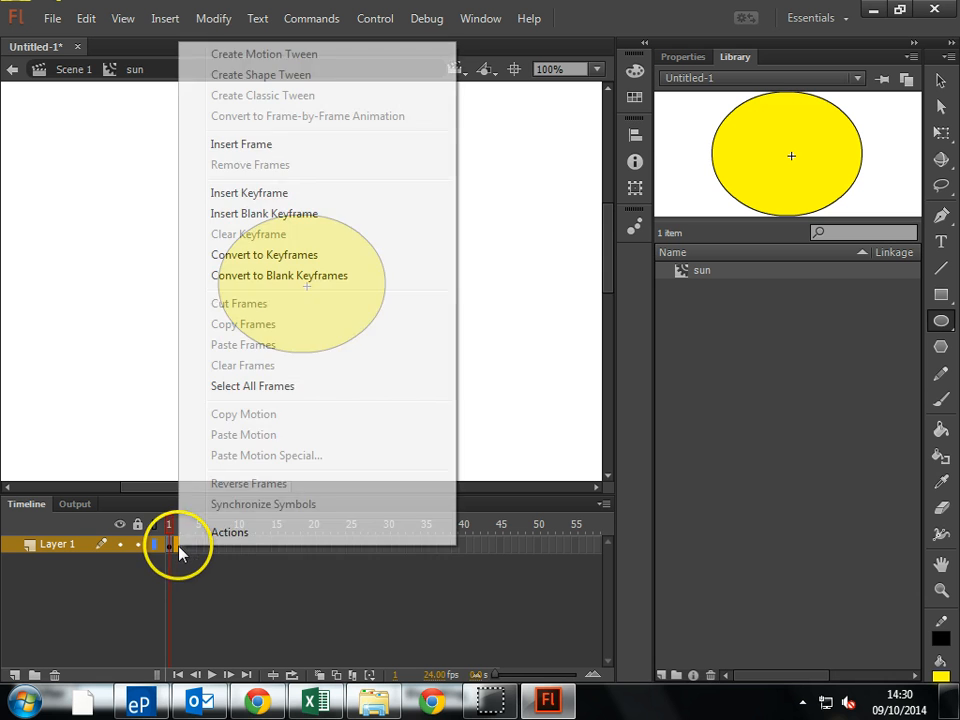
click(253, 193)
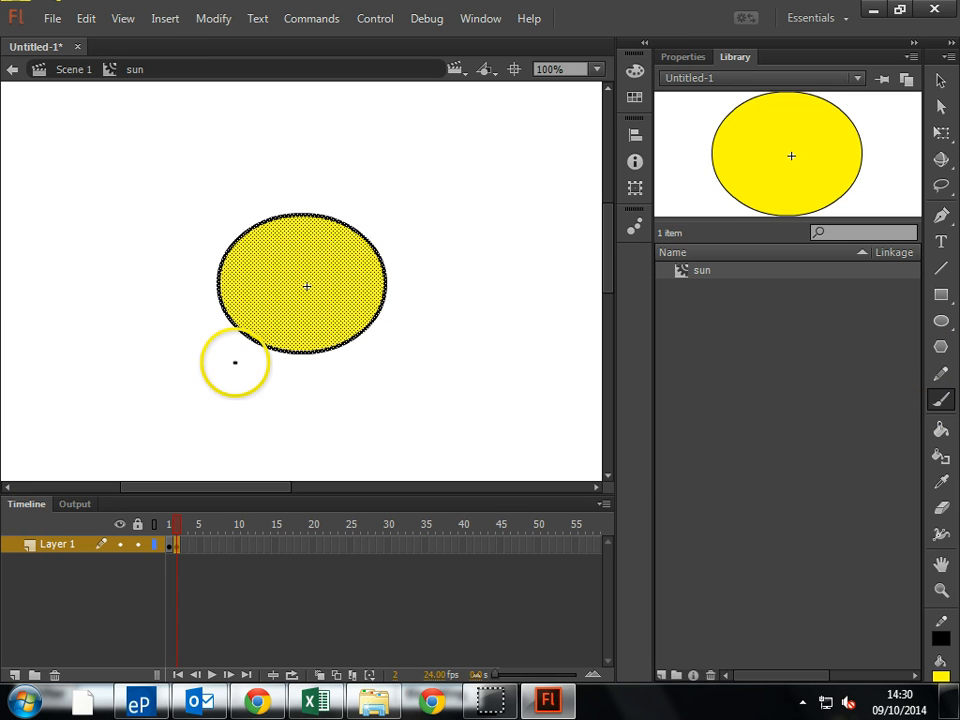
Step: Paint yellow rays all around the oval with the Brush tool at frame 2 of the sun symbol
mouse_move(206, 388)
mouse_down()
mouse_move(230, 355)
mouse_move(163, 350)
mouse_up()
mouse_move(157, 283)
mouse_down()
mouse_move(197, 283)
mouse_move(148, 194)
mouse_up()
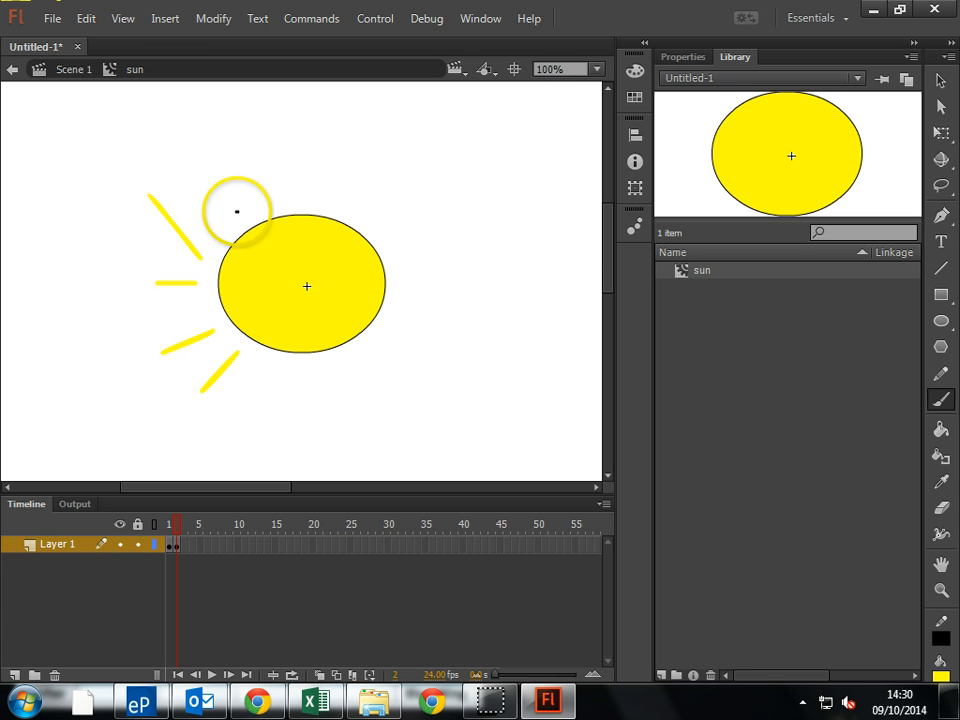
drag(222, 228, 182, 172)
drag(271, 204, 258, 148)
drag(308, 186, 306, 160)
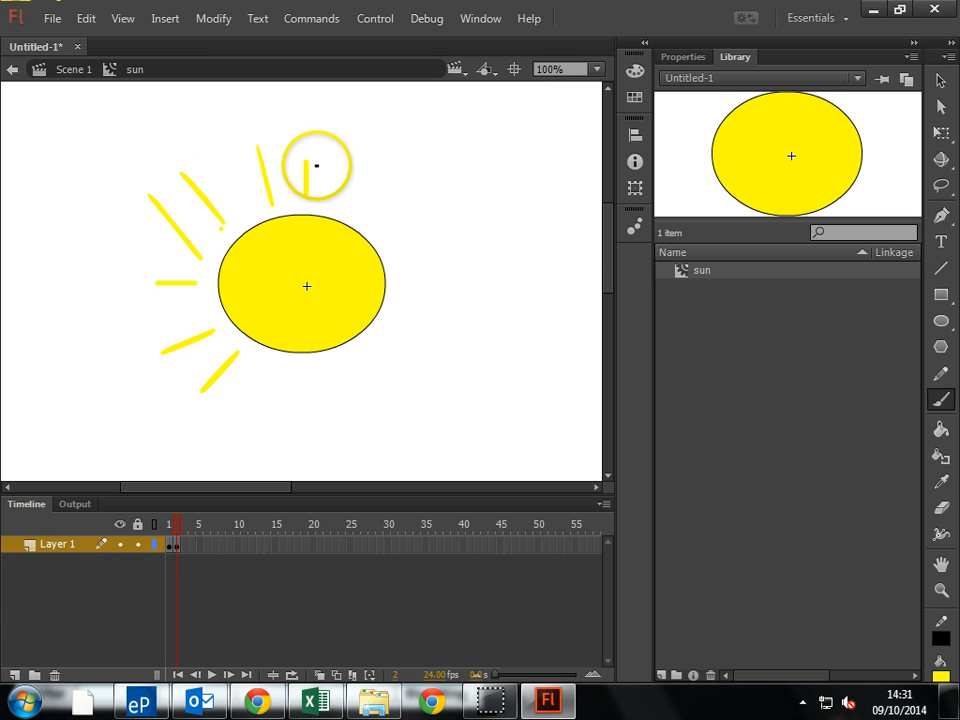
mouse_move(356, 214)
mouse_down()
mouse_move(371, 178)
mouse_move(323, 163)
mouse_up()
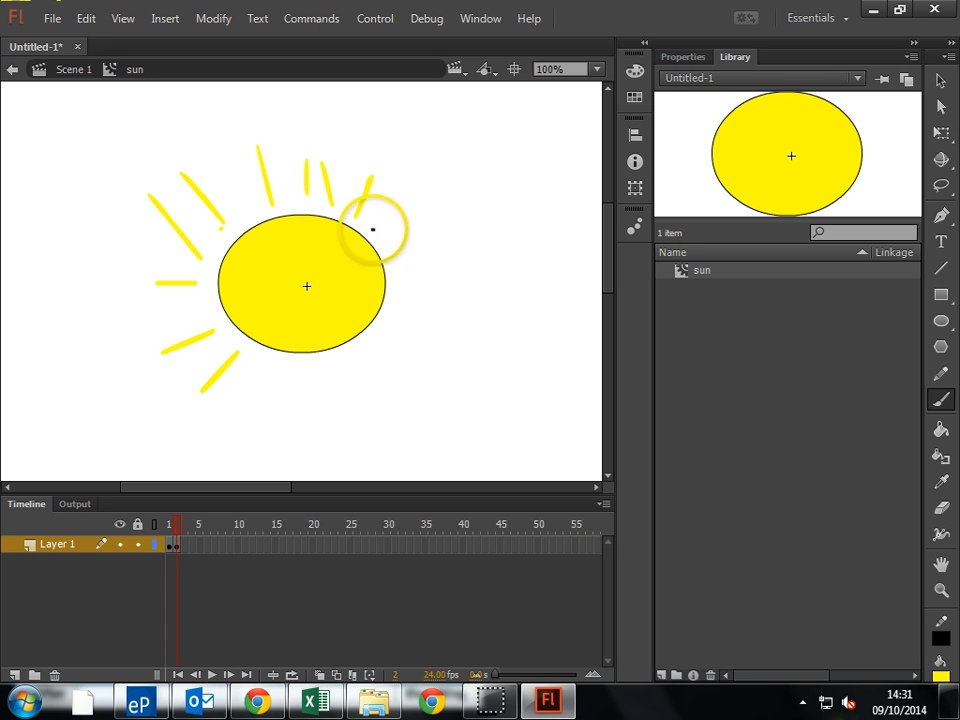
drag(373, 227, 402, 217)
click(398, 270)
drag(398, 316, 441, 339)
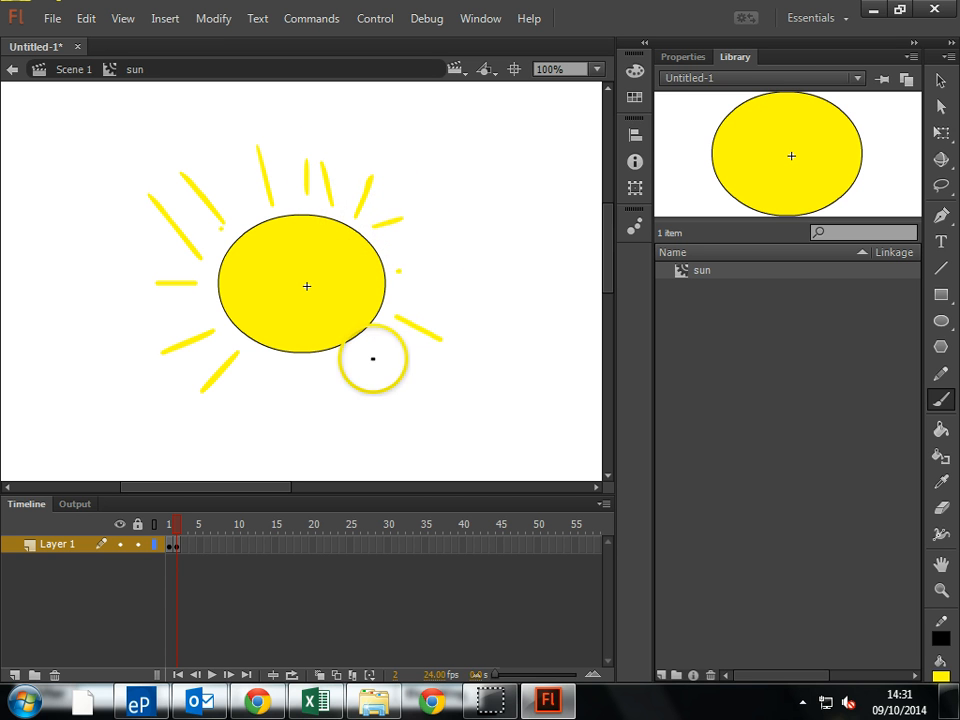
drag(366, 356, 384, 396)
drag(265, 354, 246, 413)
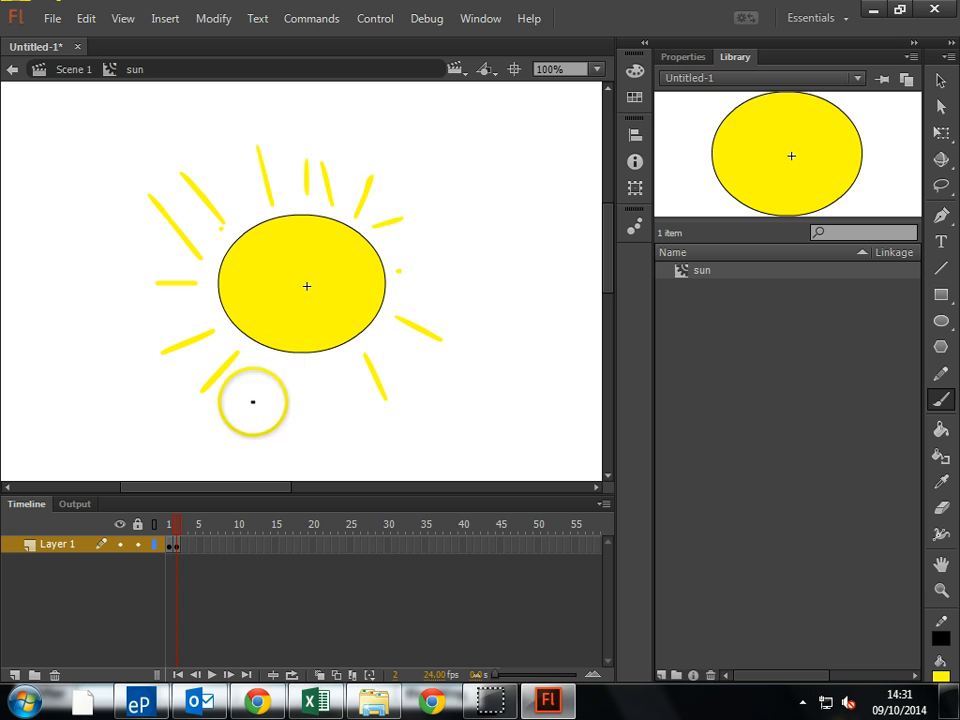
drag(308, 366, 311, 418)
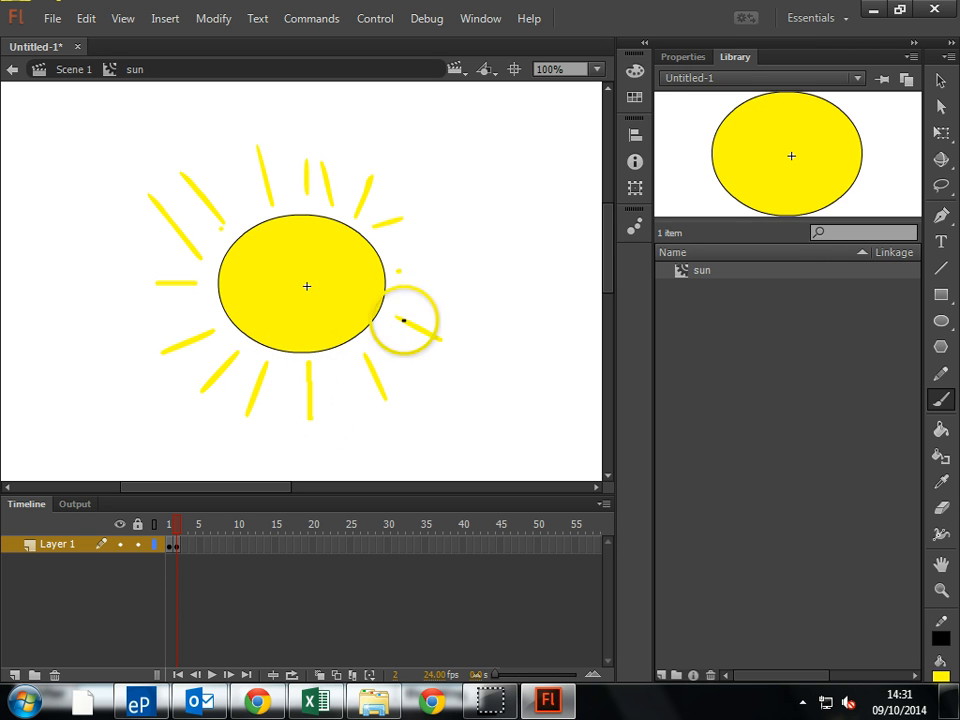
drag(399, 272, 441, 271)
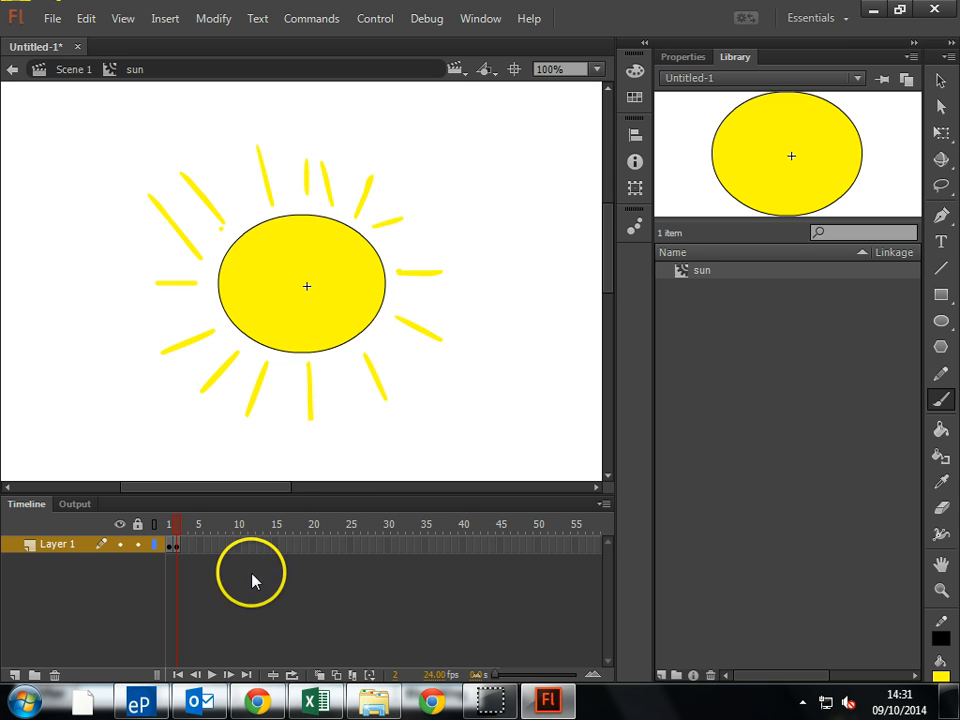
Step: Insert a keyframe at frame 3 of the sun symbol, paint extra yellow rays around the oval's left and upper sides, and play the animation
right_click(184, 548)
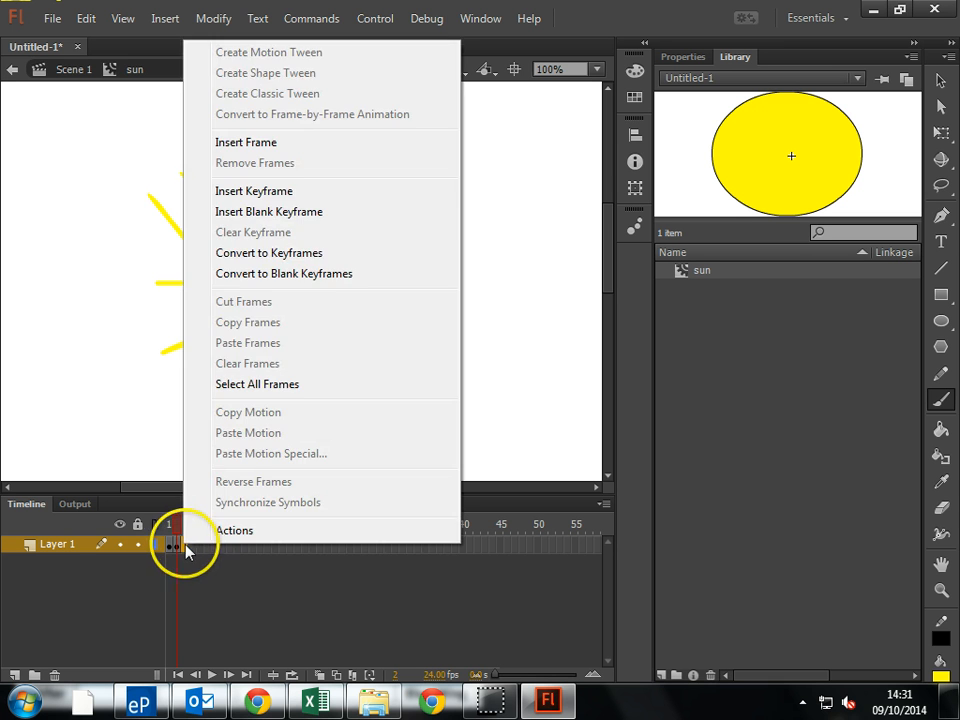
click(265, 193)
drag(98, 320, 215, 308)
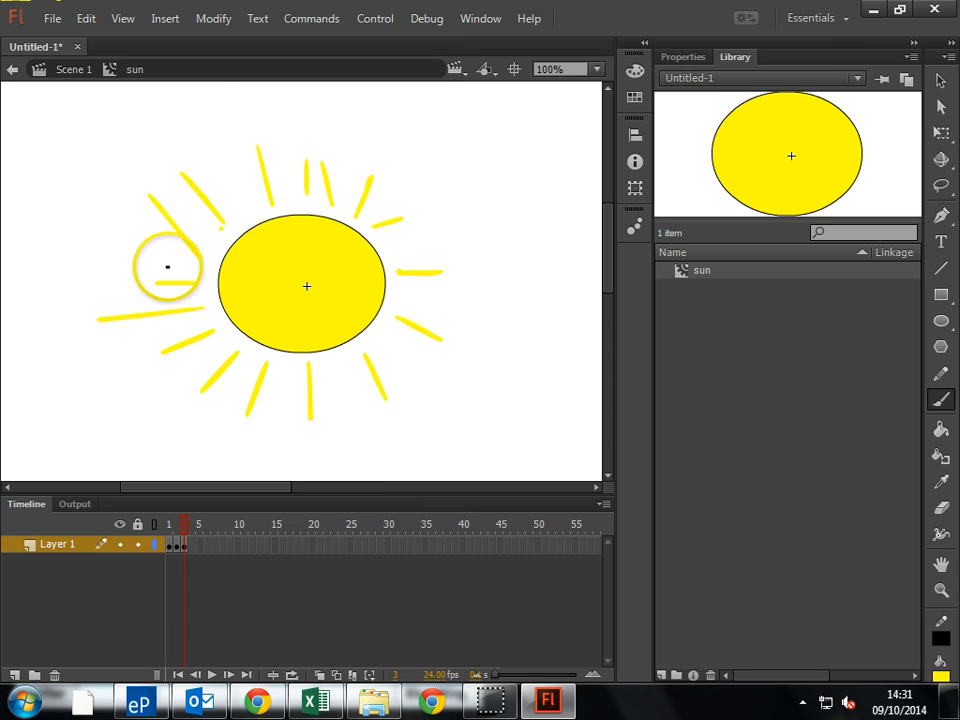
drag(185, 268, 125, 238)
drag(245, 200, 197, 104)
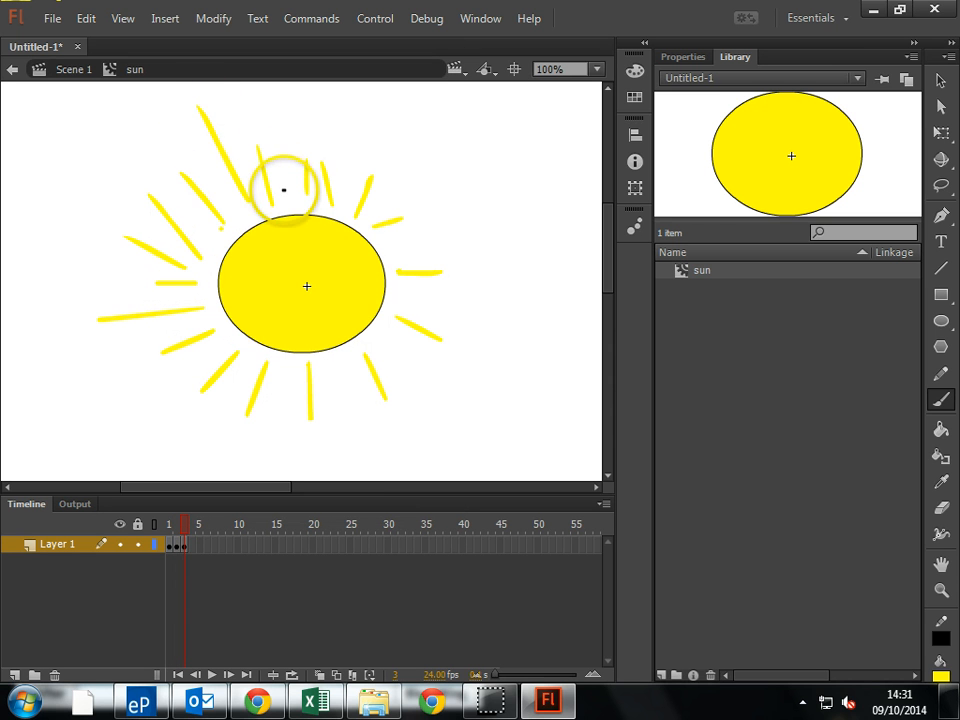
drag(352, 208, 348, 141)
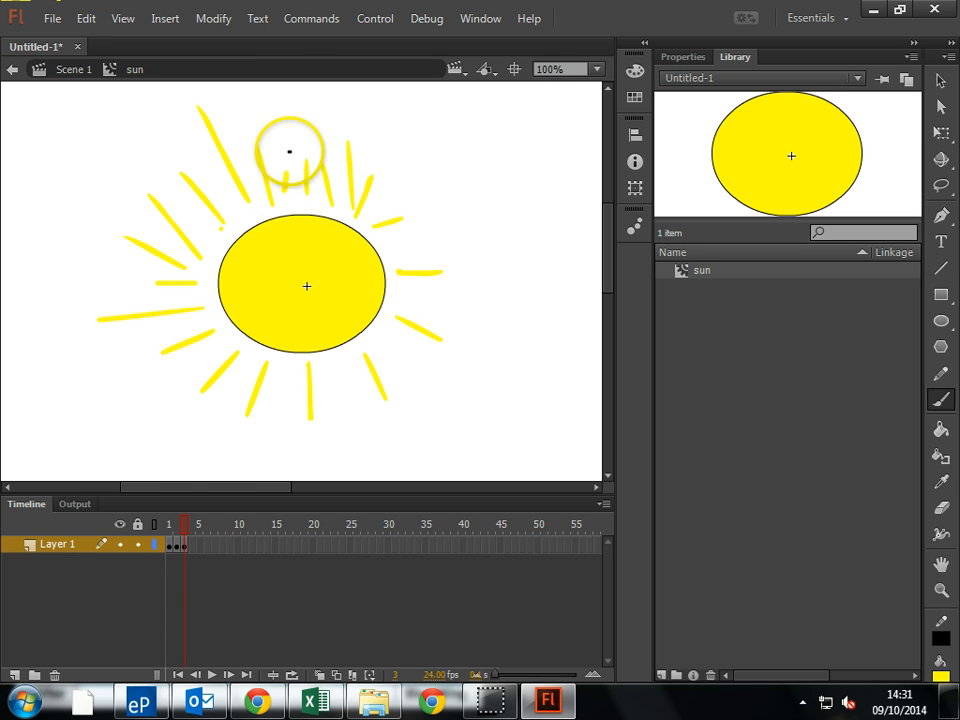
click(176, 545)
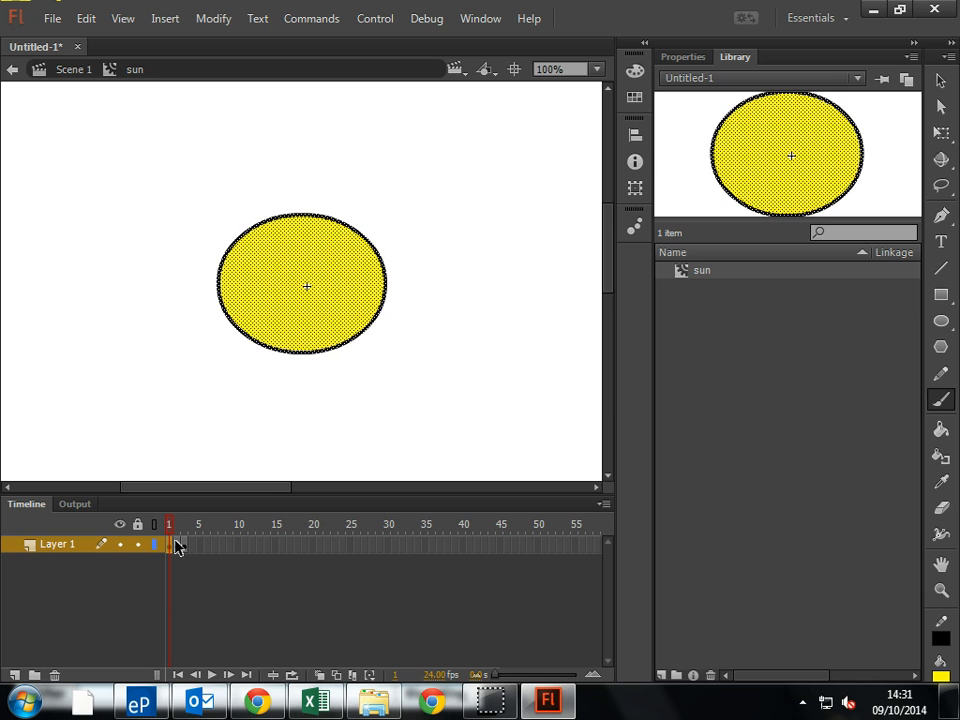
key(Return)
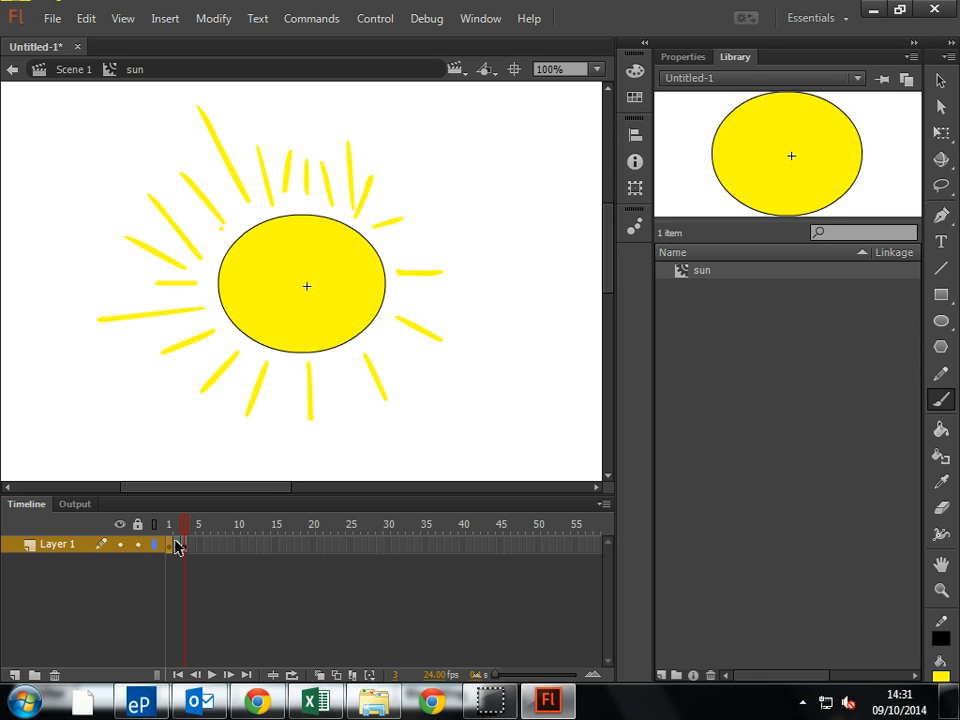
Step: In Scene 1, place the sun symbol at the stage's upper-left corner and add a Layer 2 keyframe at frame 20 with it at the upper right
click(72, 68)
drag(713, 272, 50, 184)
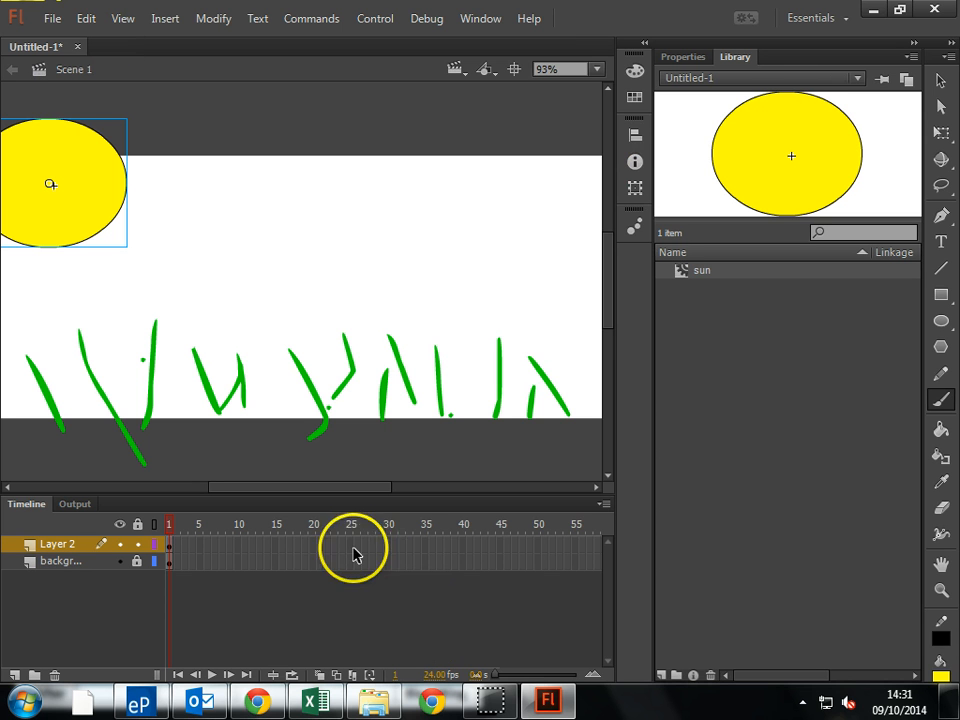
right_click(315, 553)
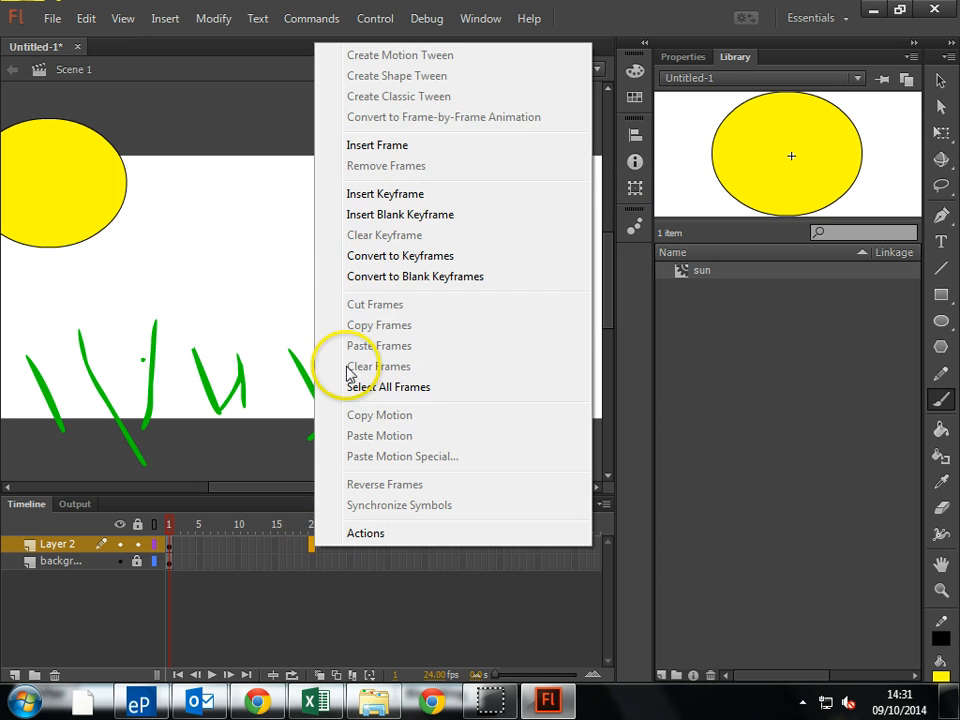
click(392, 210)
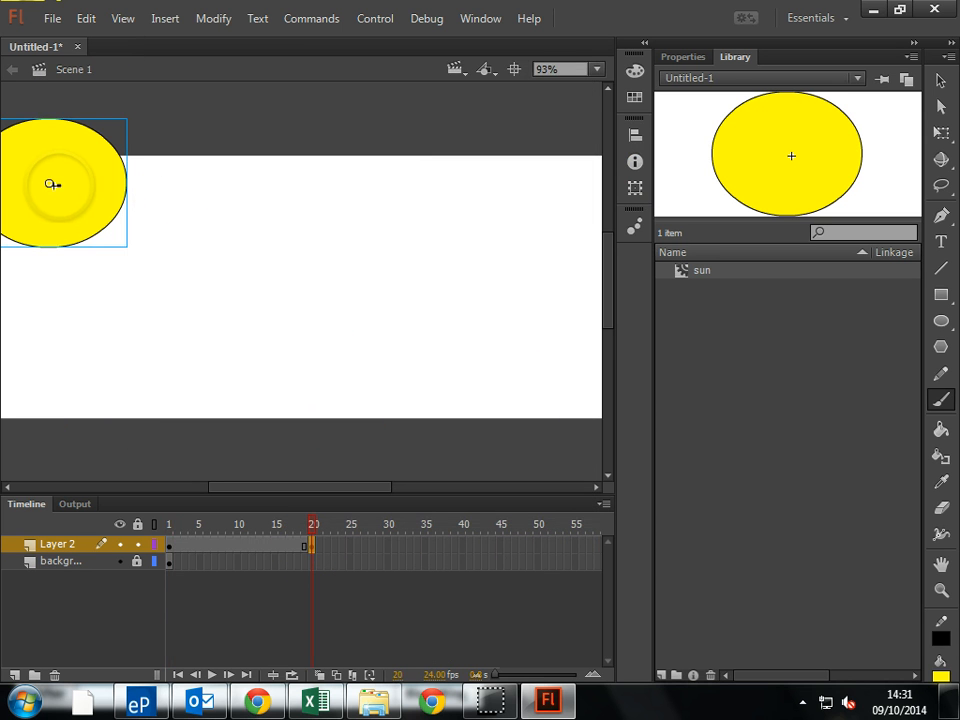
click(940, 82)
drag(80, 168, 600, 170)
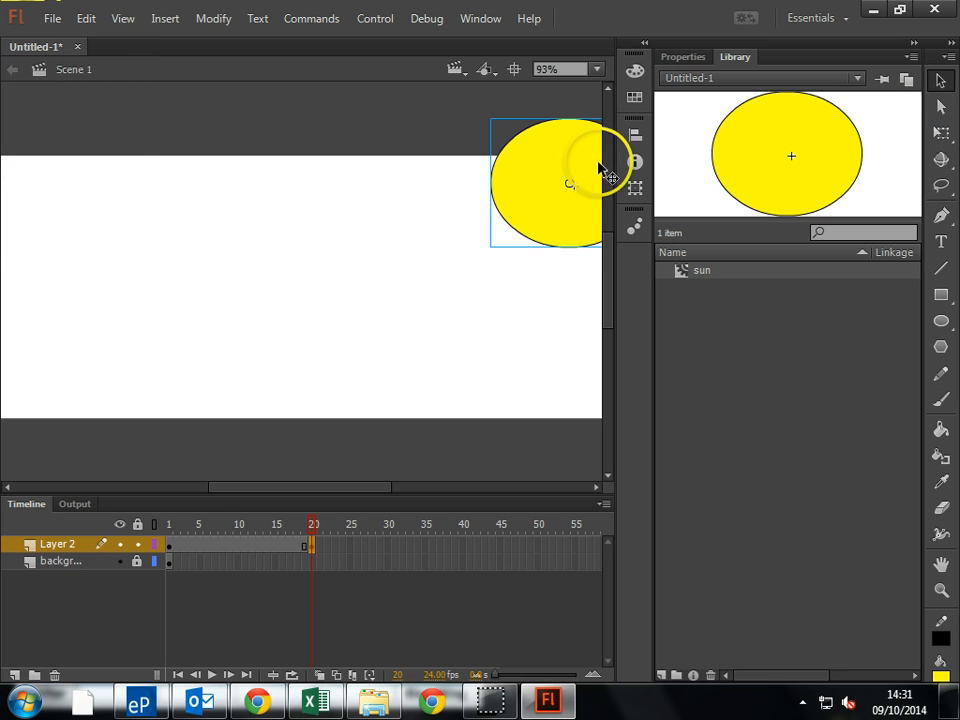
Step: Create a motion tween on Layer 2, moving the sun straight across to the stage's upper right at frame 19, and play it
click(238, 547)
right_click(238, 546)
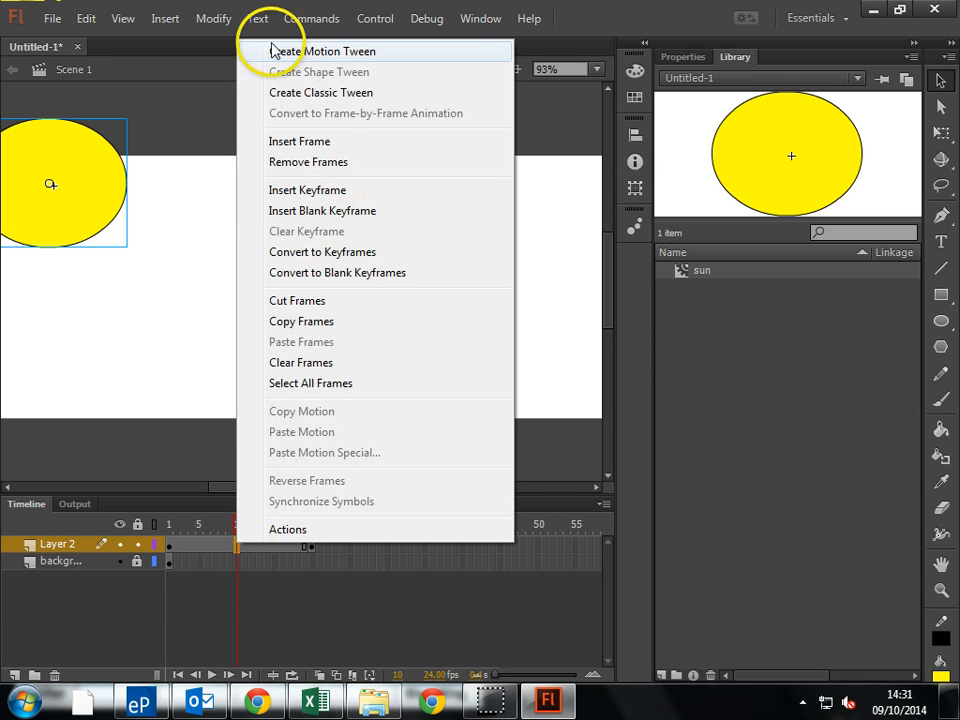
click(342, 52)
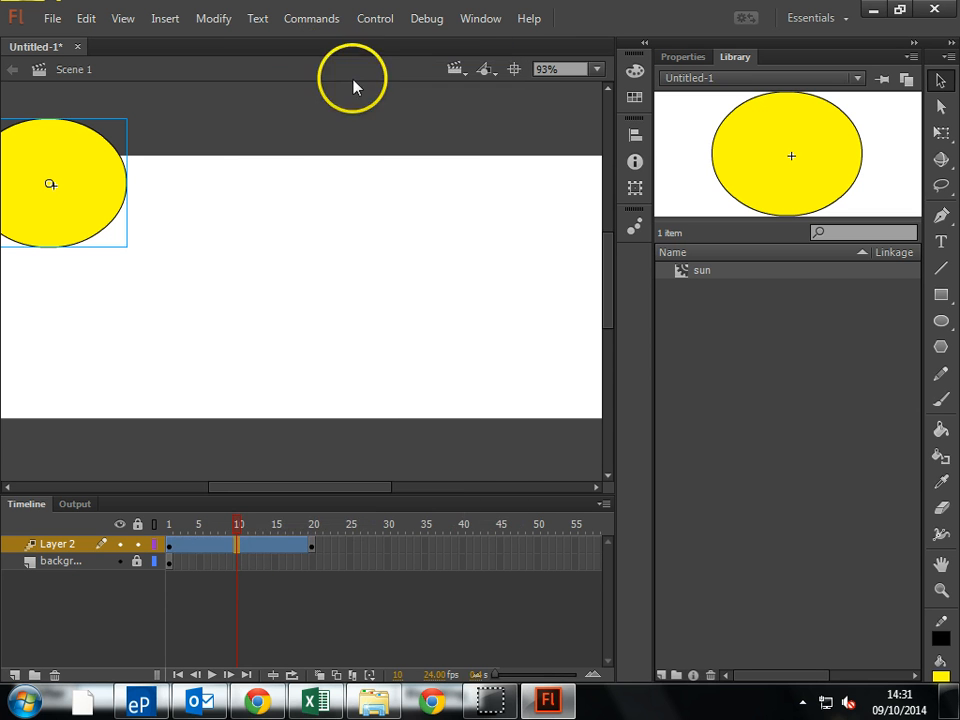
click(311, 553)
click(172, 548)
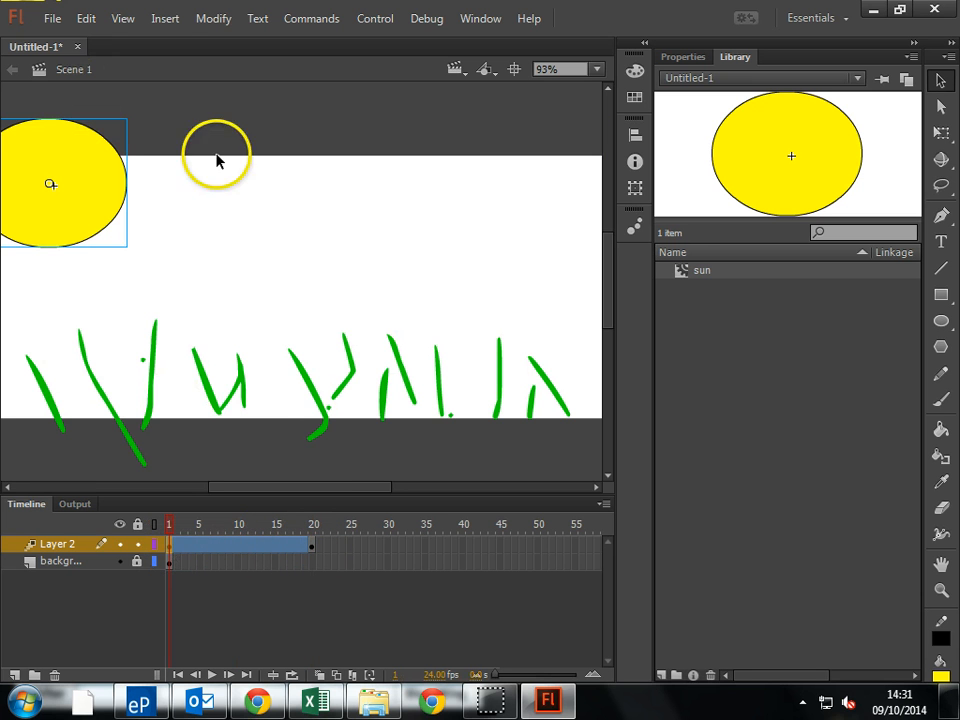
click(303, 547)
drag(92, 182, 594, 181)
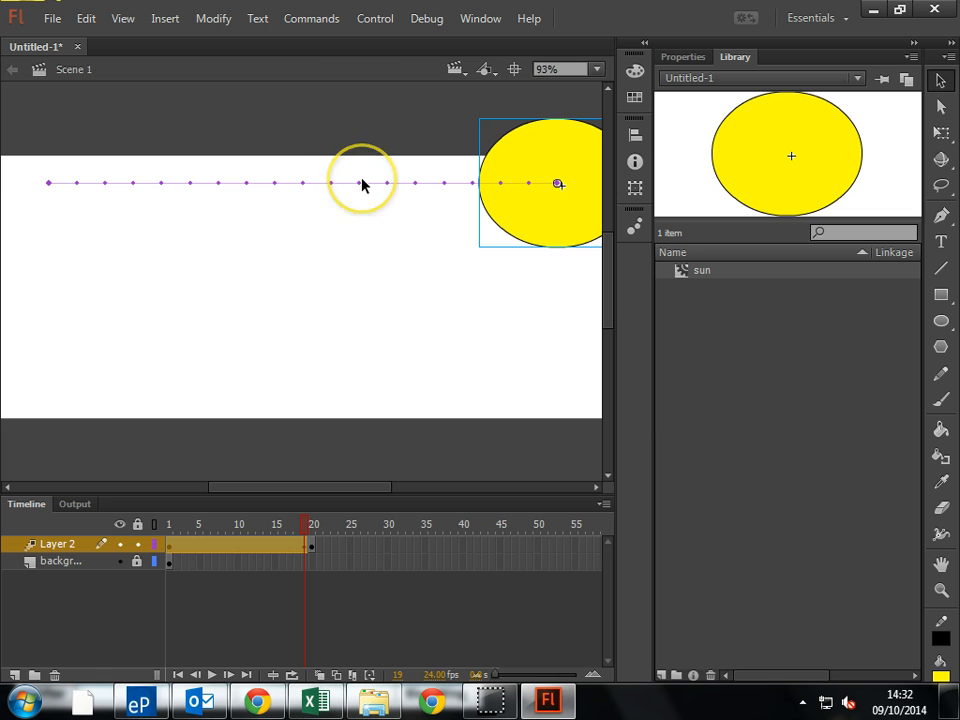
key(Return)
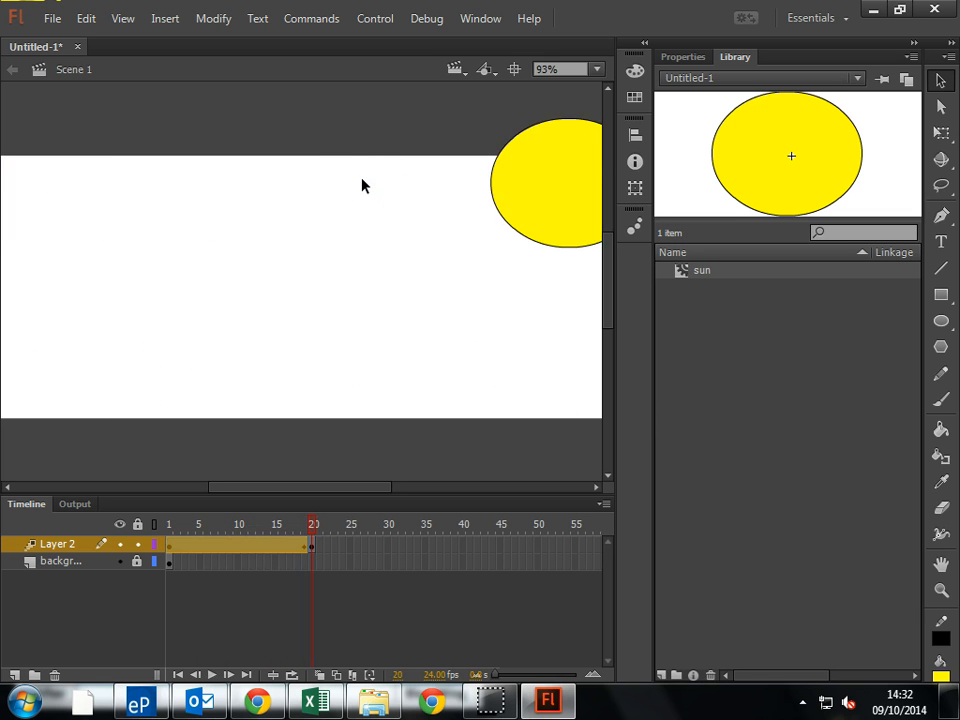
Step: Lower the start of the sun's motion path at frame 1, bend the path into an upward arc, and play the animation
click(171, 546)
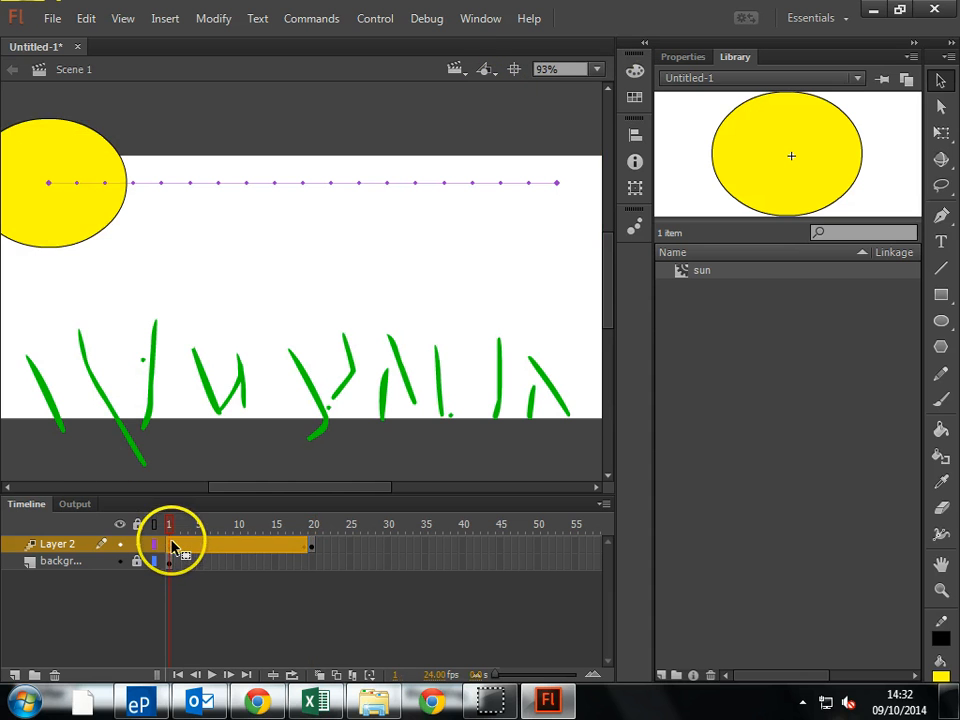
click(41, 188)
drag(46, 186, 67, 200)
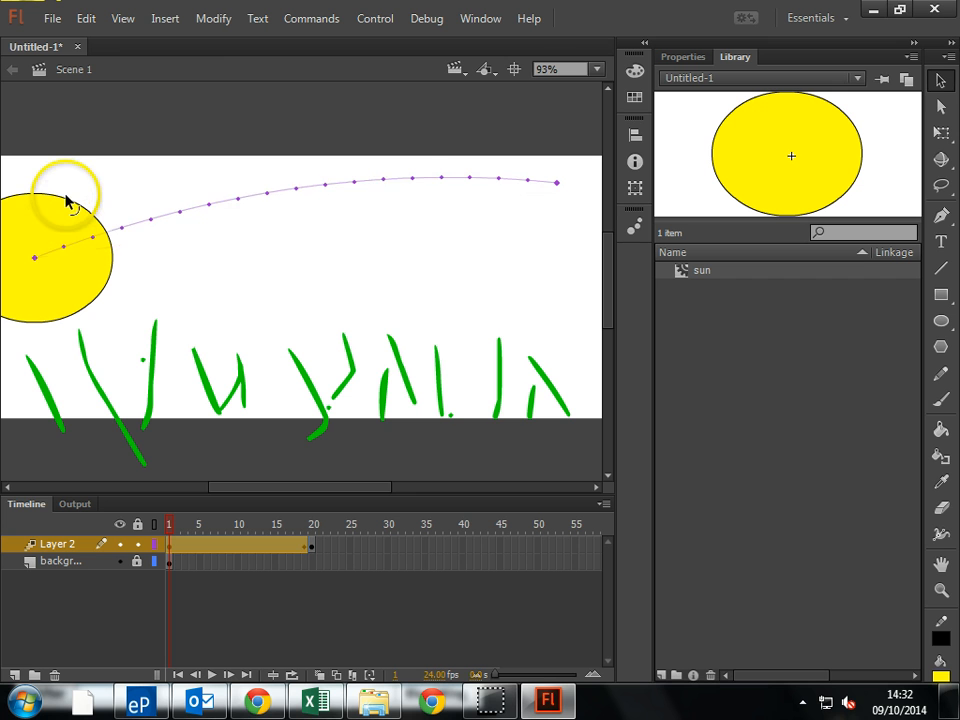
click(169, 222)
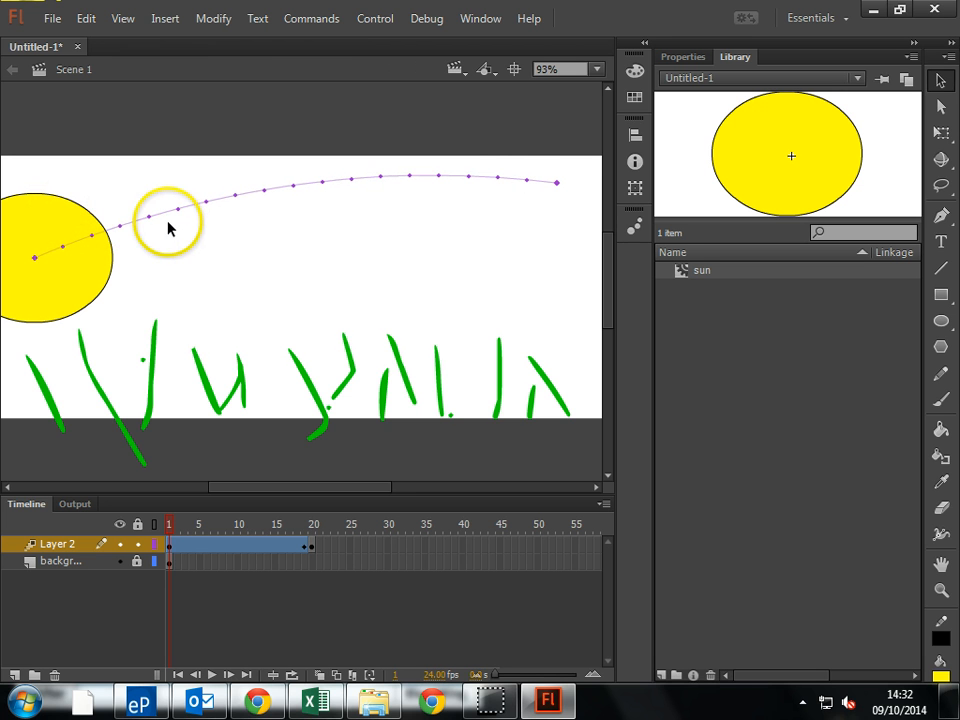
key(Return)
key(Return)
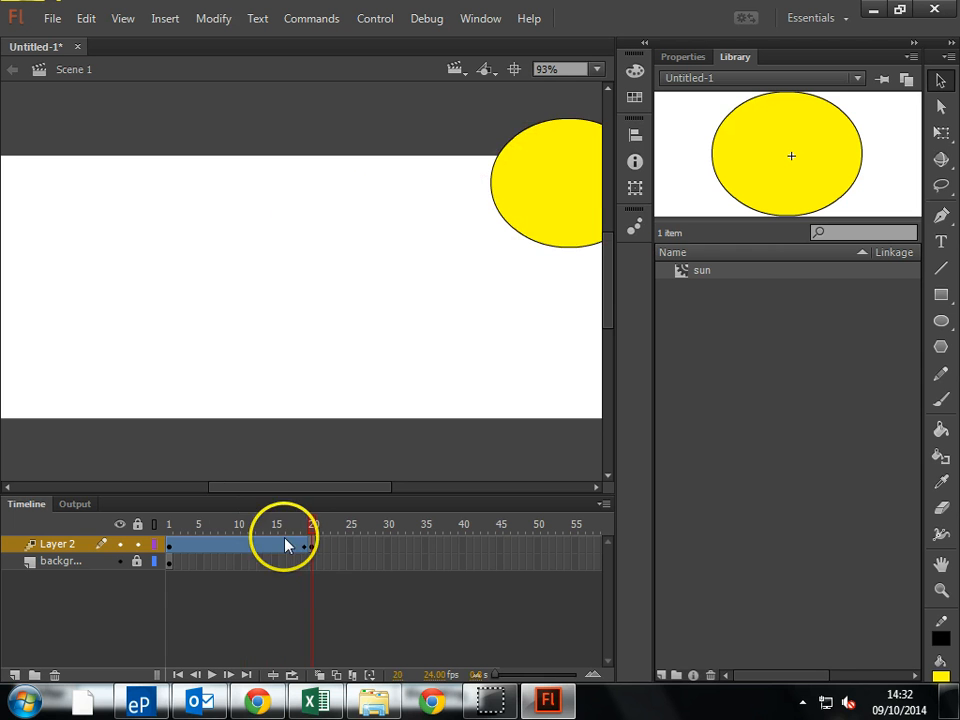
Step: Extend the background layer to frame 20 so the grass spans the whole animation, and test the movie
right_click(310, 565)
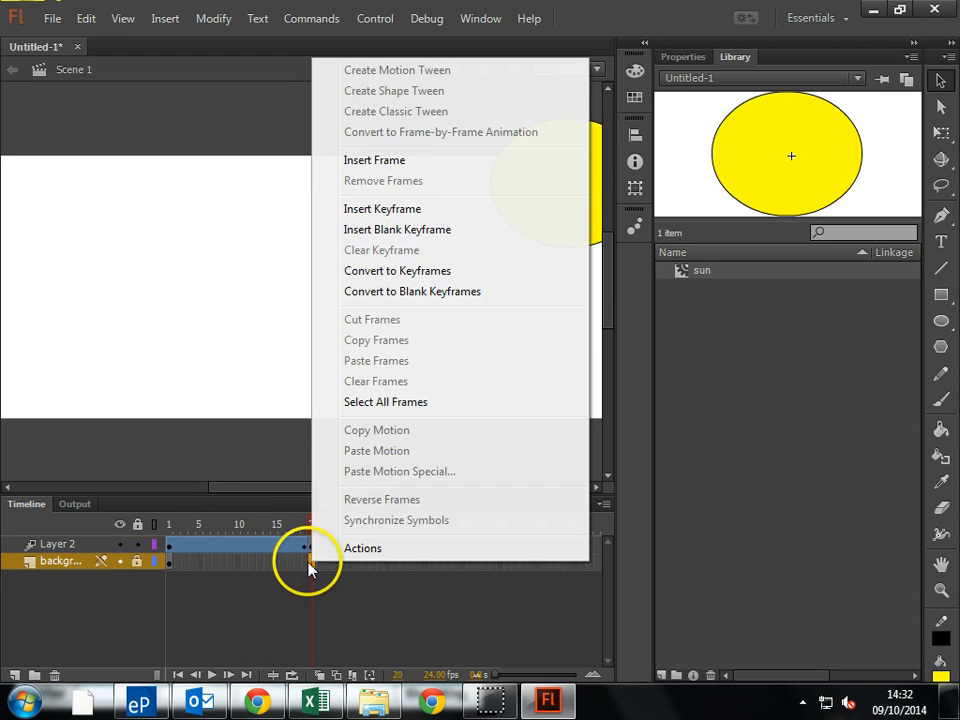
click(396, 165)
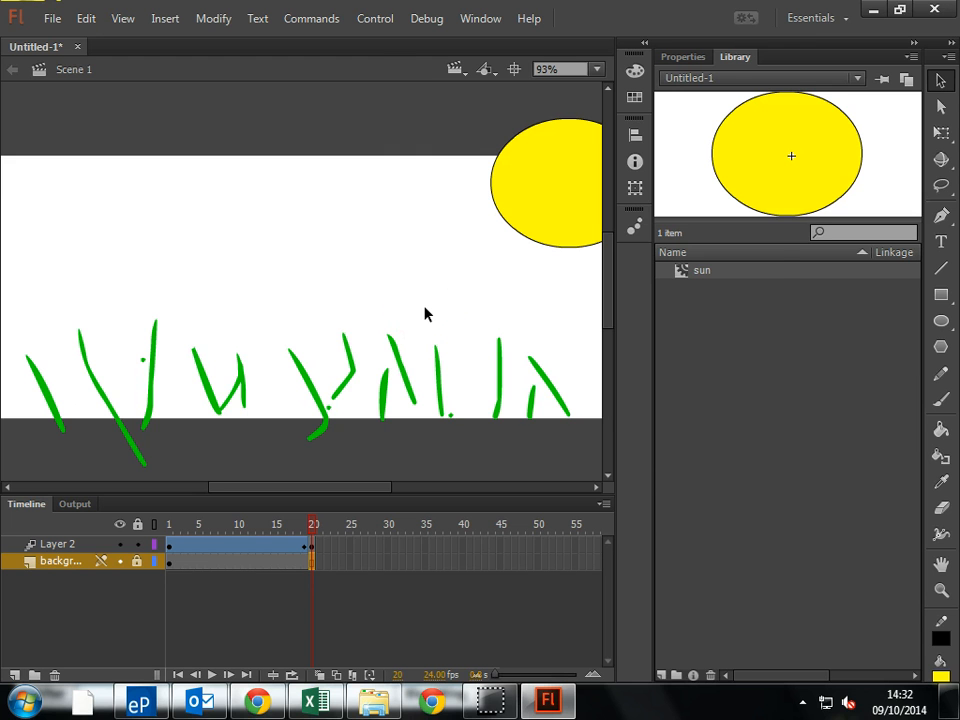
key(ctrl+Return)
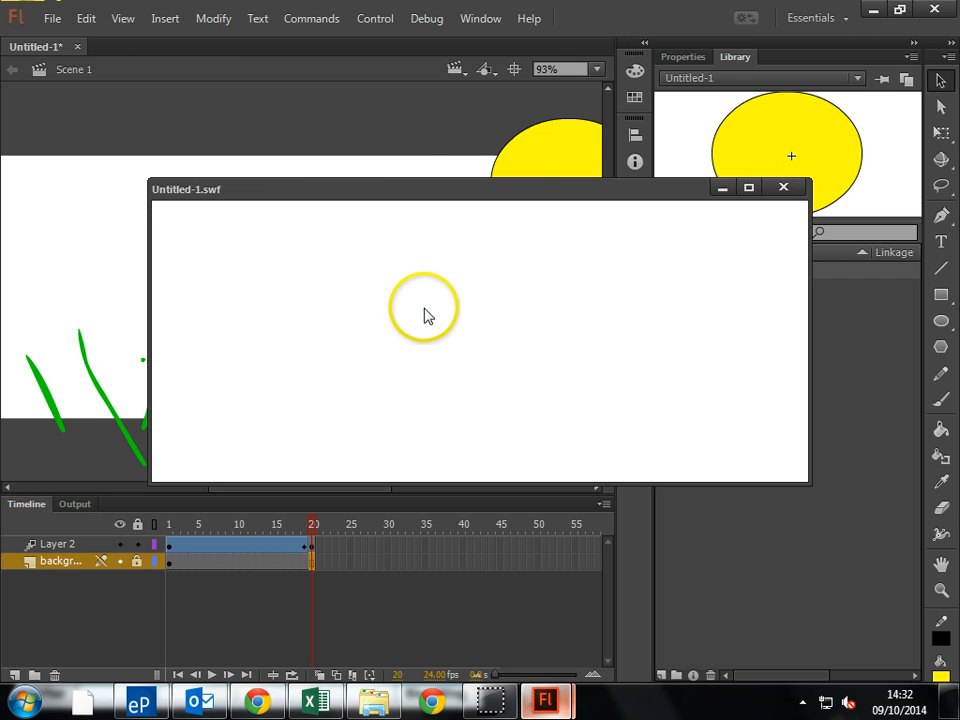
click(213, 18)
click(551, 702)
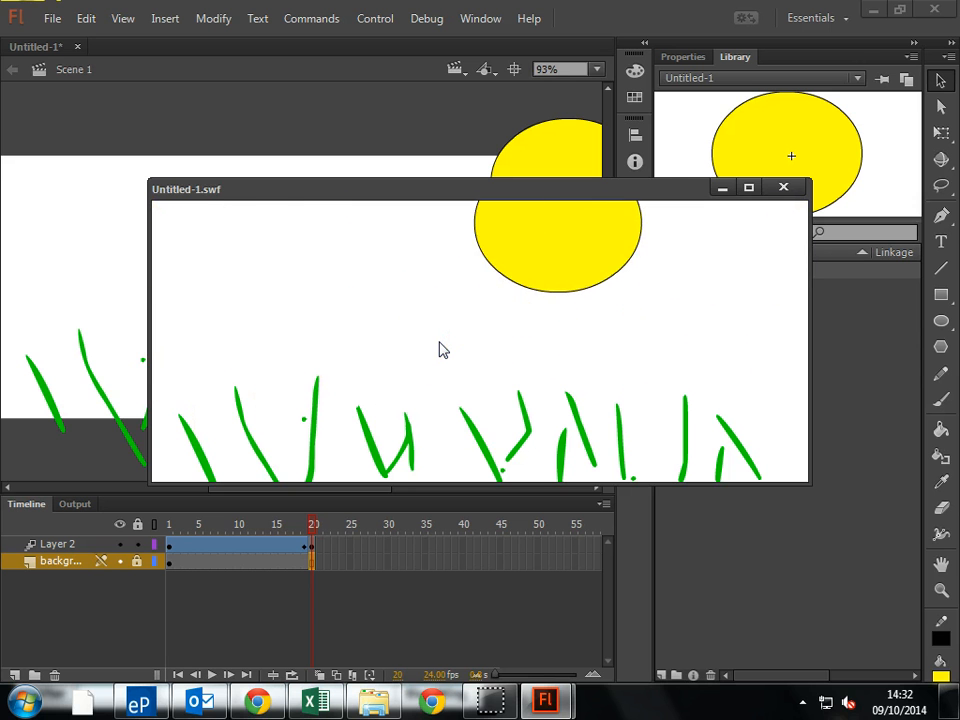
click(784, 188)
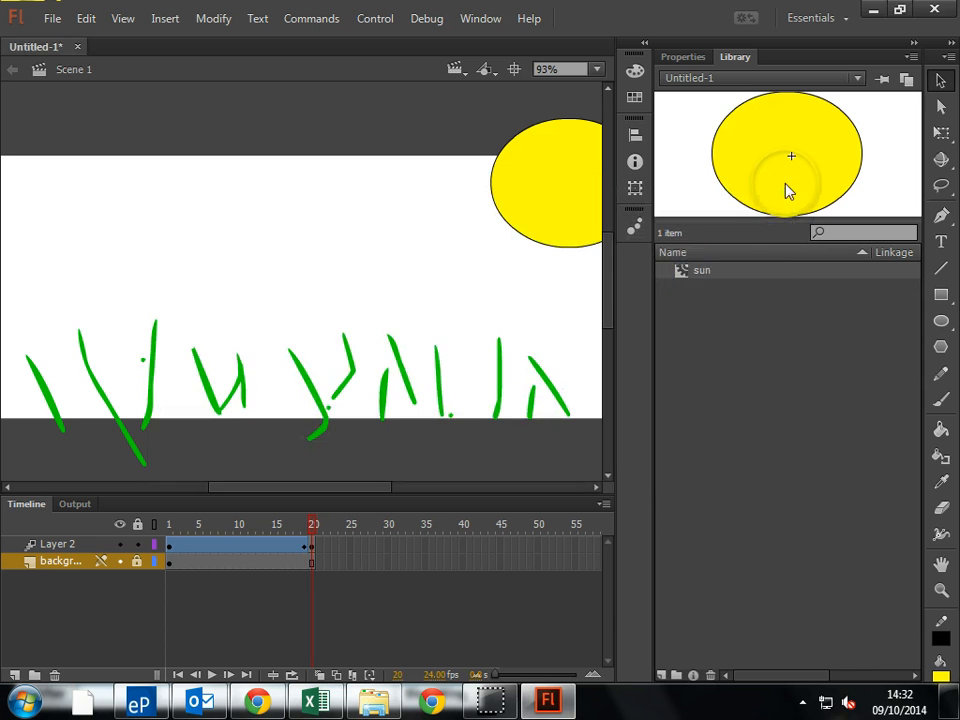
Step: Set the document's stage color to blue and test the movie again
click(213, 18)
click(238, 47)
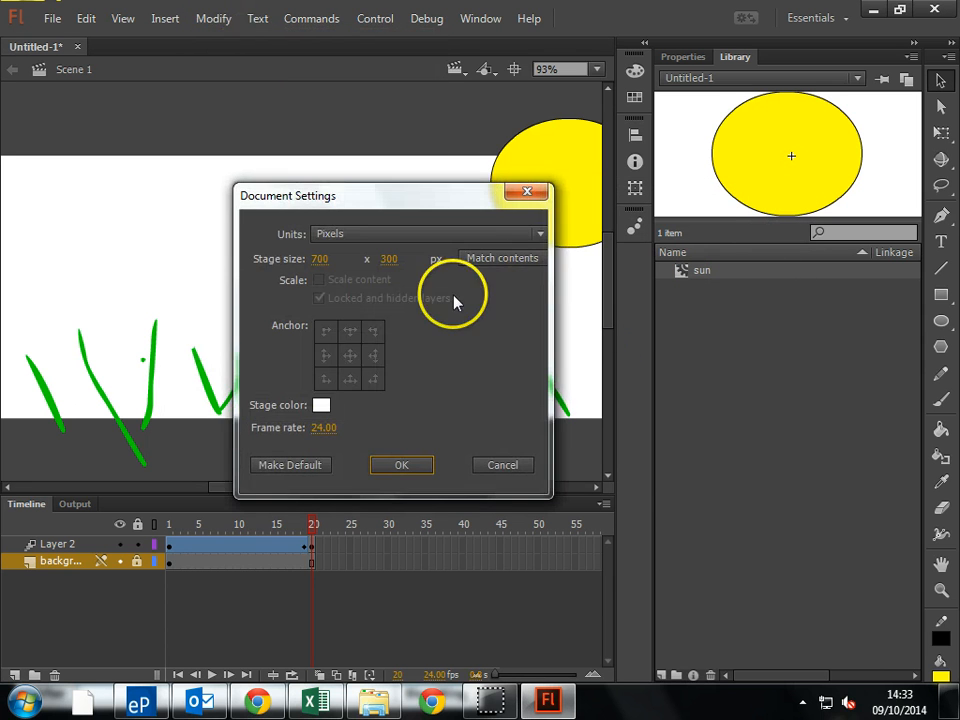
click(321, 404)
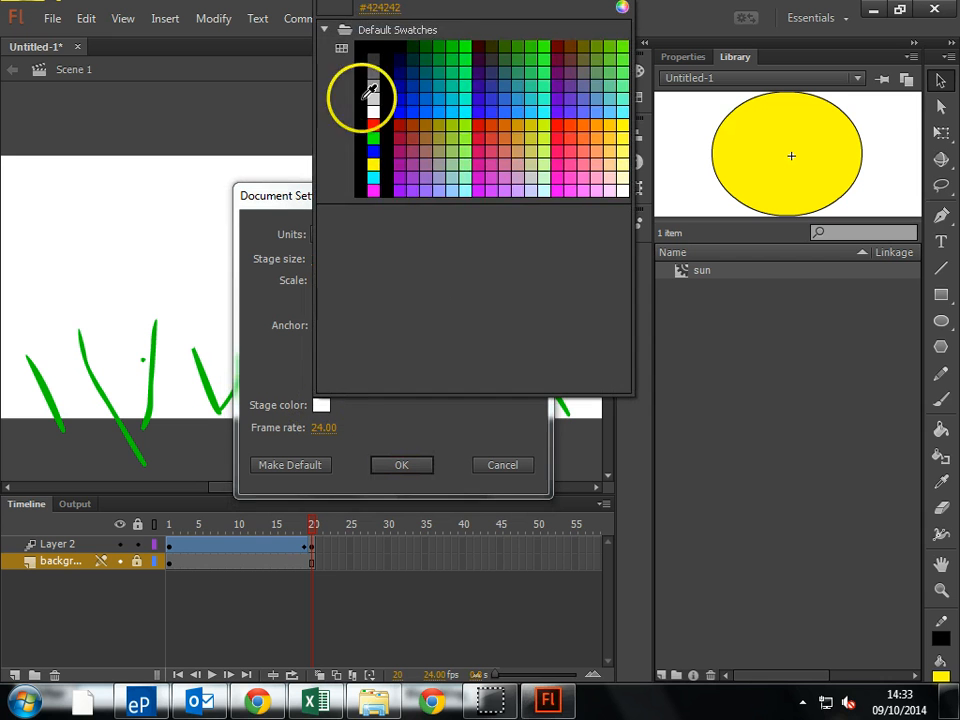
click(412, 113)
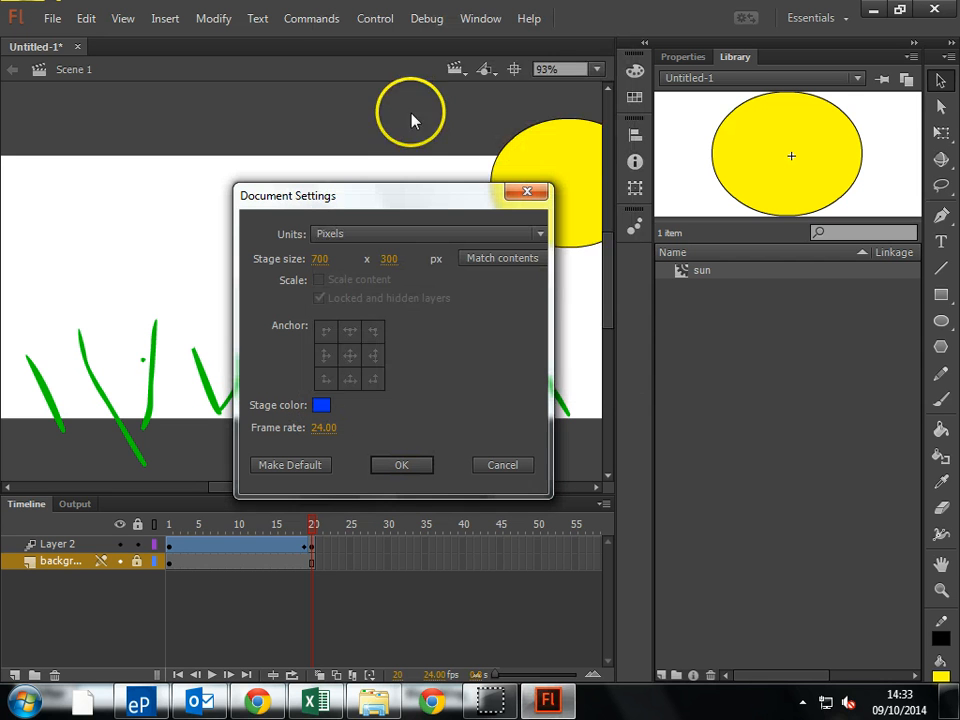
click(393, 463)
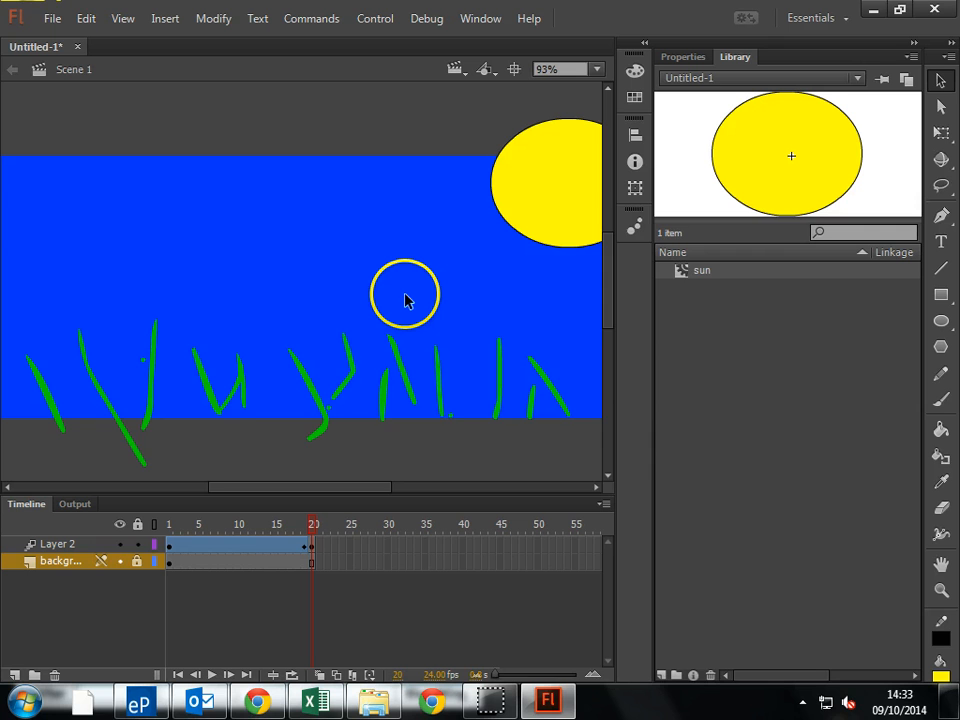
key(ctrl+Return)
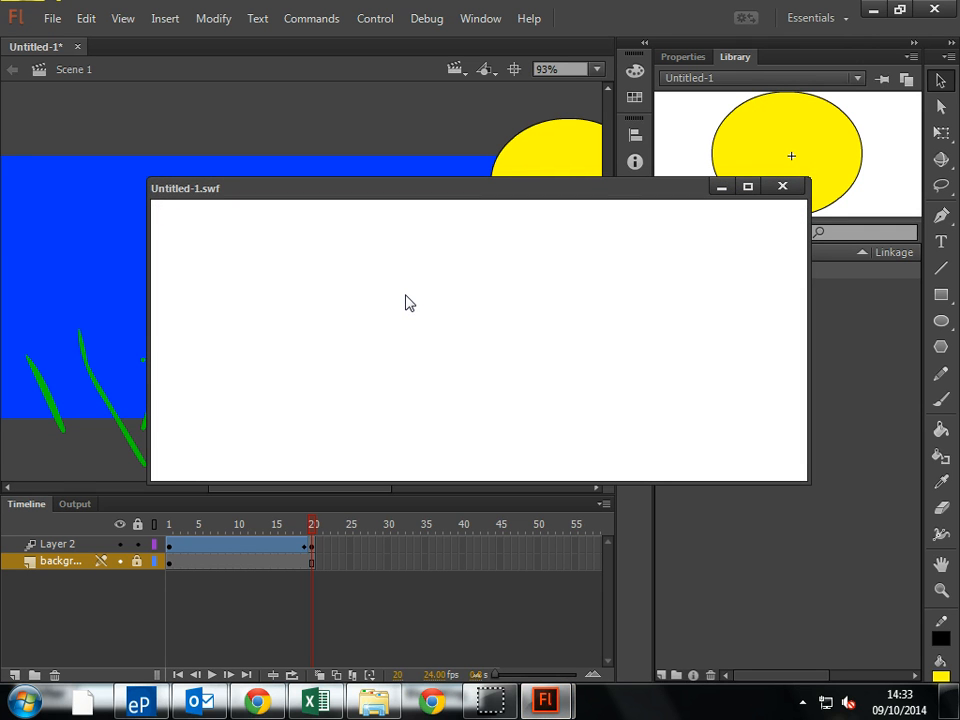